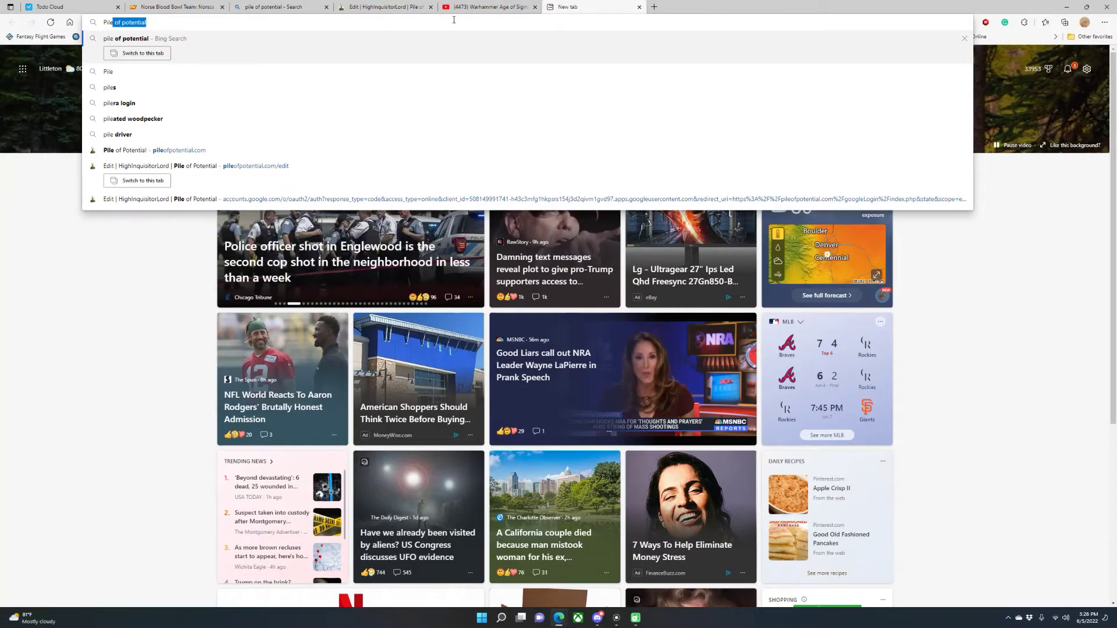
# Search Bing for 'pile of potential' and open the Pile of Potential site in a new tab
pyautogui.press('Return')
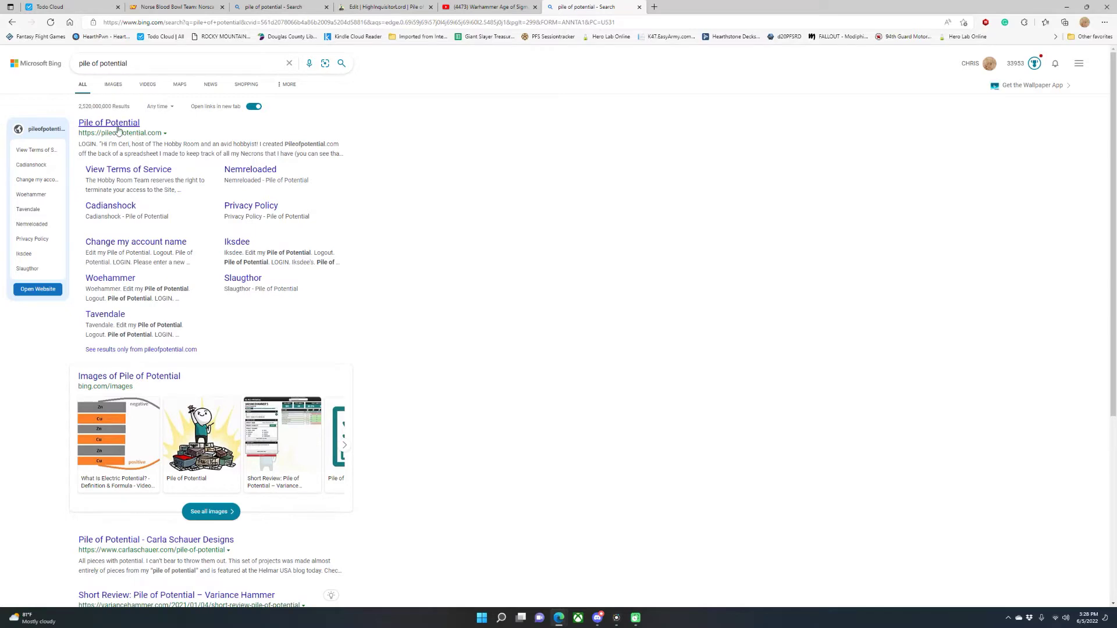
pyautogui.click(117, 125)
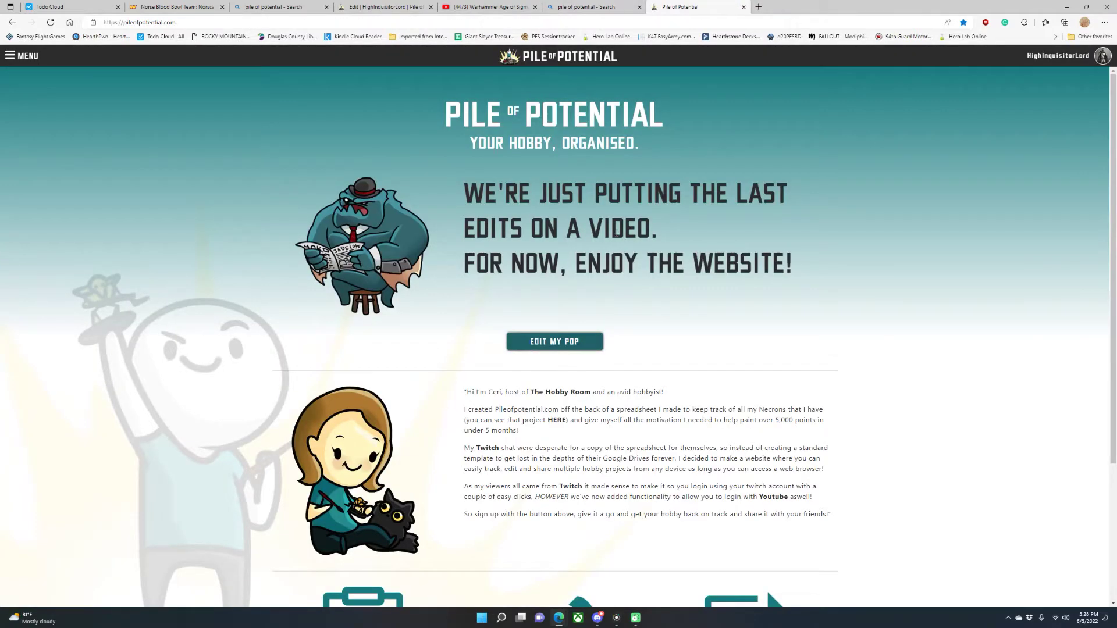
# Browse the home page, then go from Account Settings to the Edit my Pile of Potential page
pyautogui.scroll(-3, 744, 291)
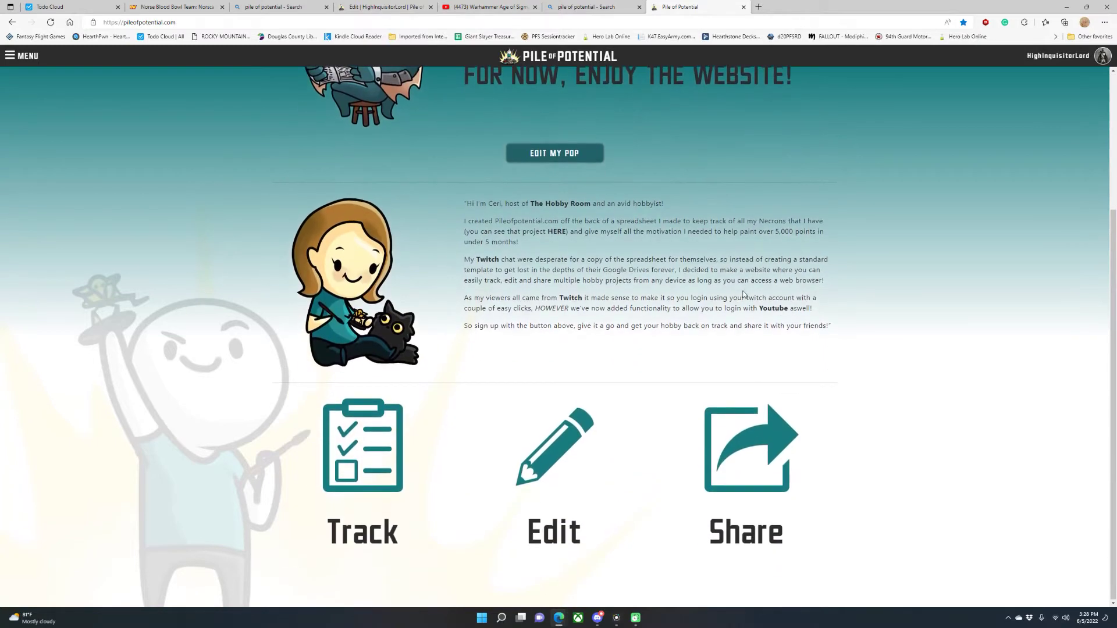
pyautogui.scroll(3, 676, 340)
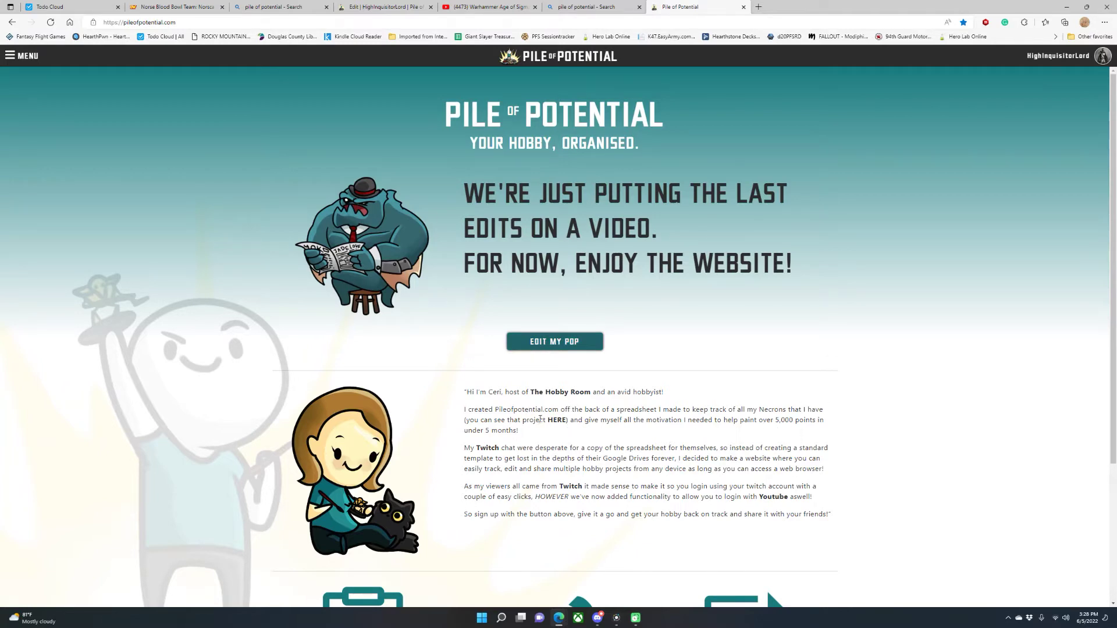
pyautogui.scroll(-3, 540, 419)
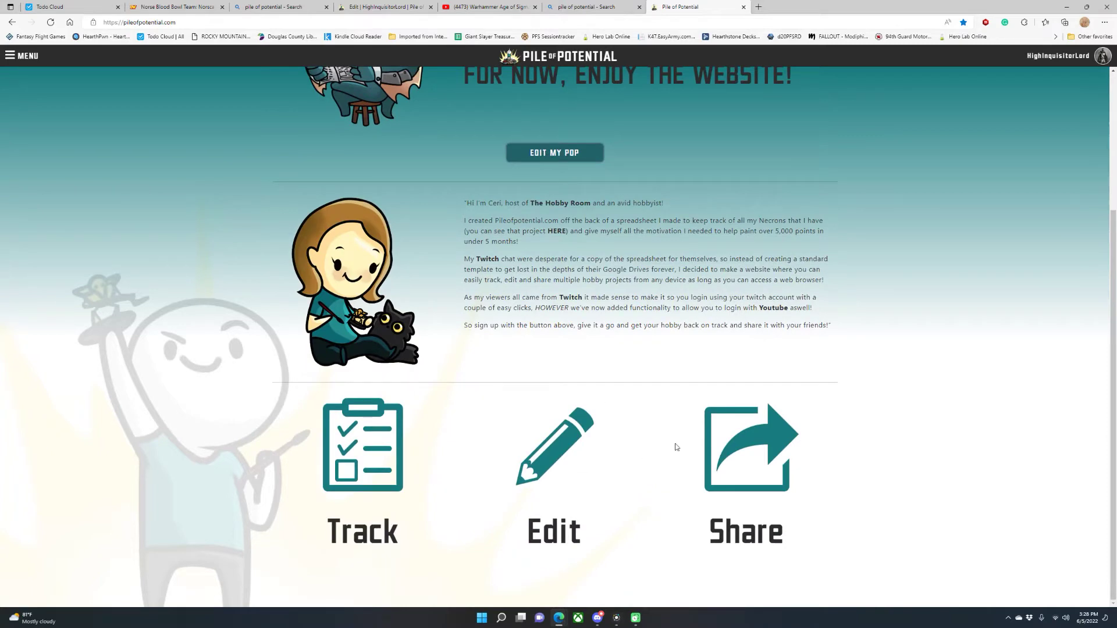
pyautogui.scroll(3, 788, 399)
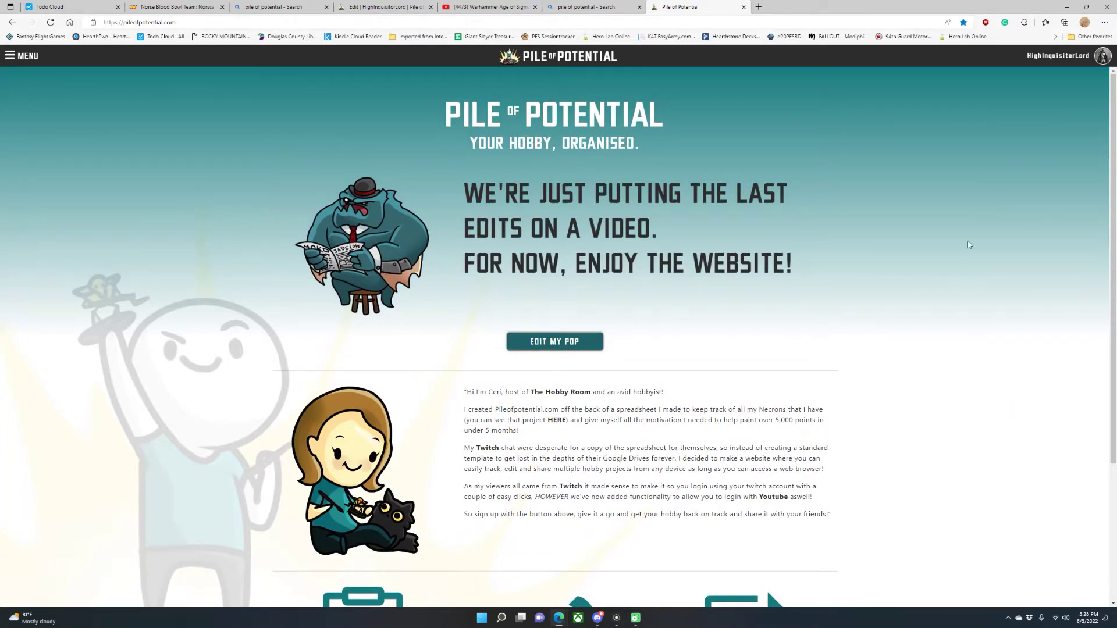
pyautogui.click(1059, 57)
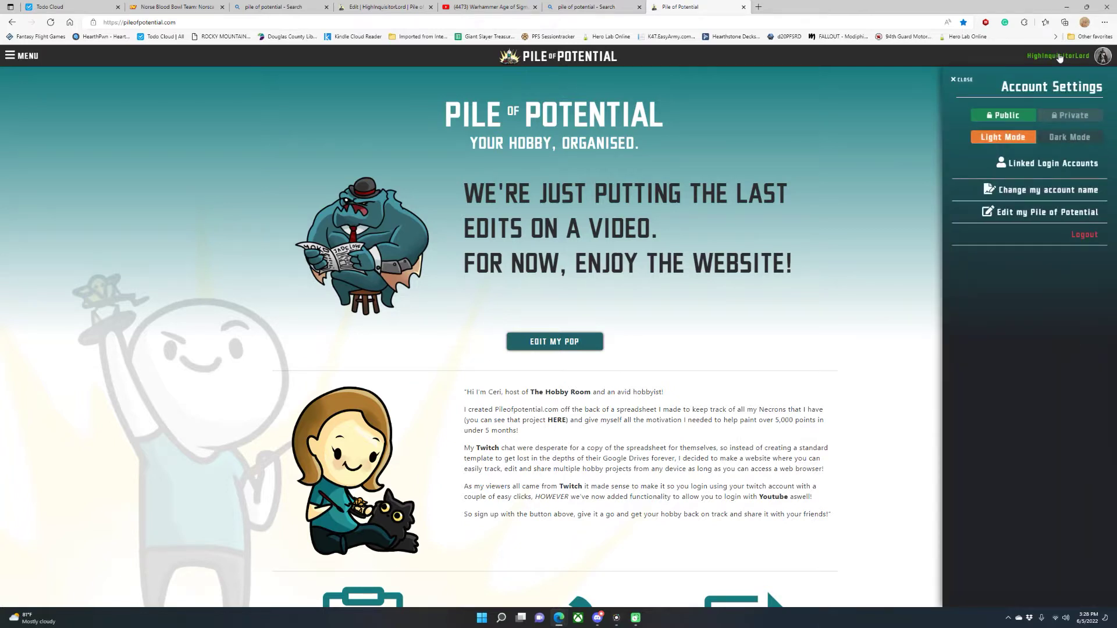
pyautogui.click(554, 342)
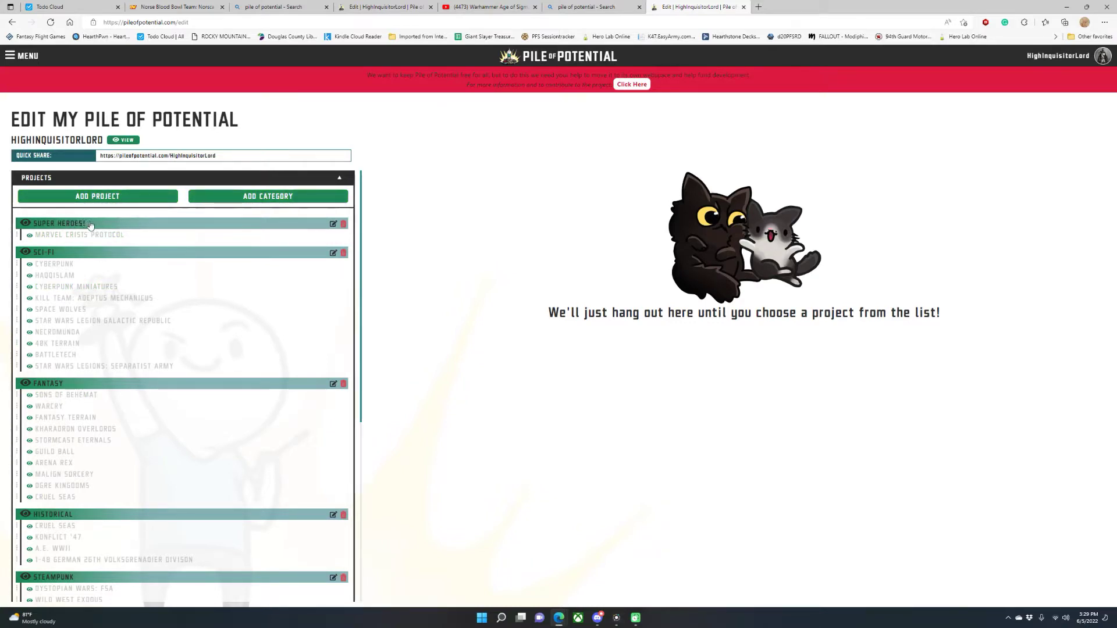
# Scroll the project list down to the Uncategorised group holding Adeptus Custodes
pyautogui.scroll(-2, 58, 361)
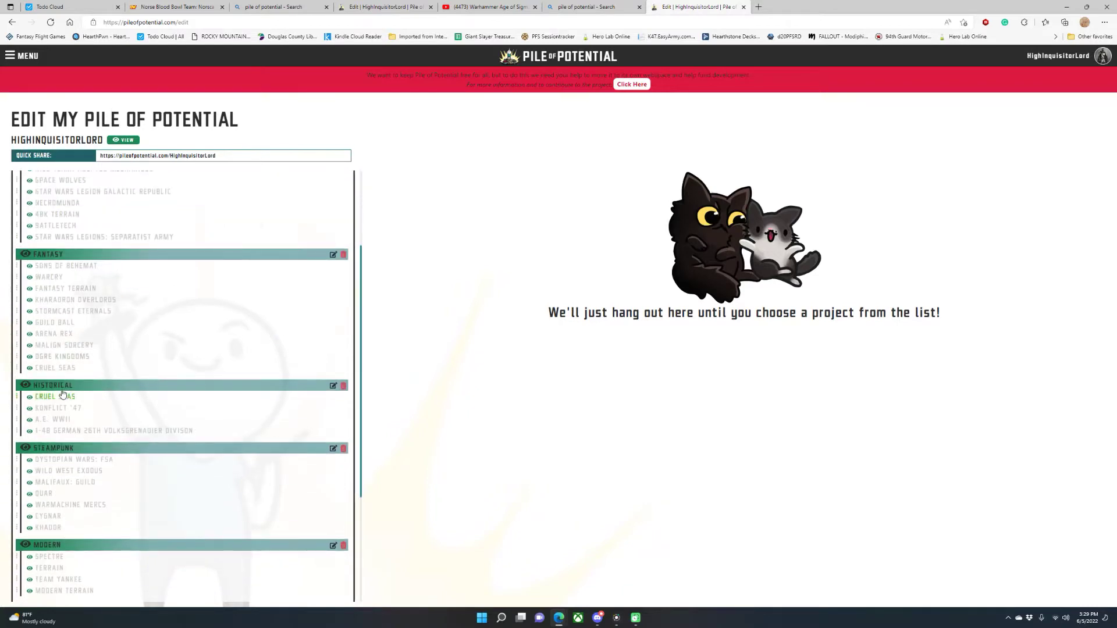
pyautogui.scroll(-2, 65, 474)
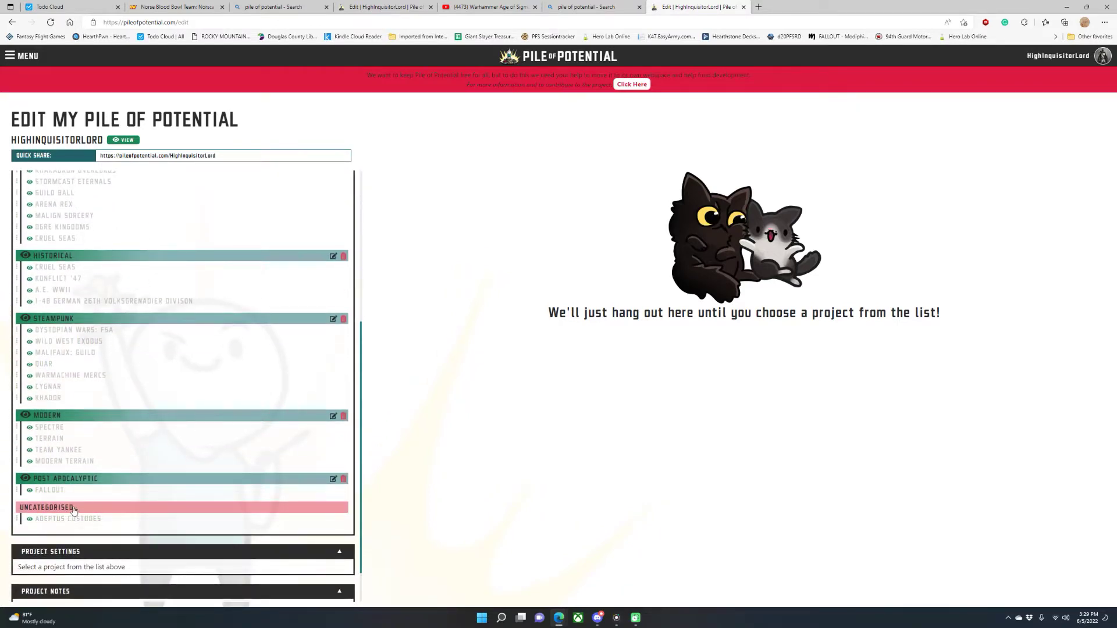
pyautogui.scroll(4, 127, 511)
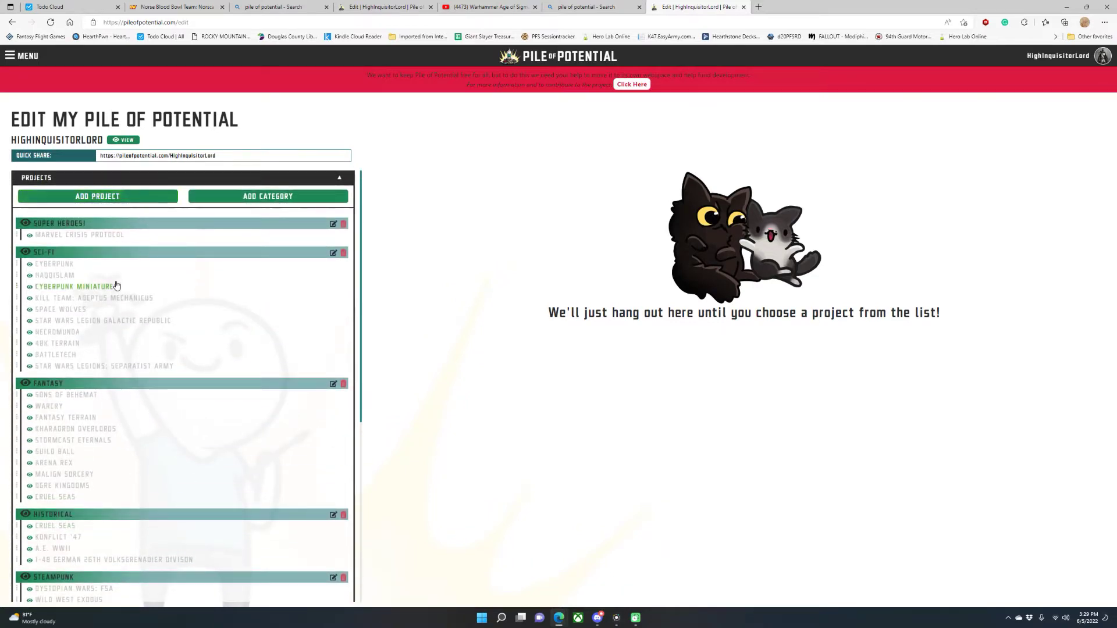
pyautogui.scroll(-5, 116, 285)
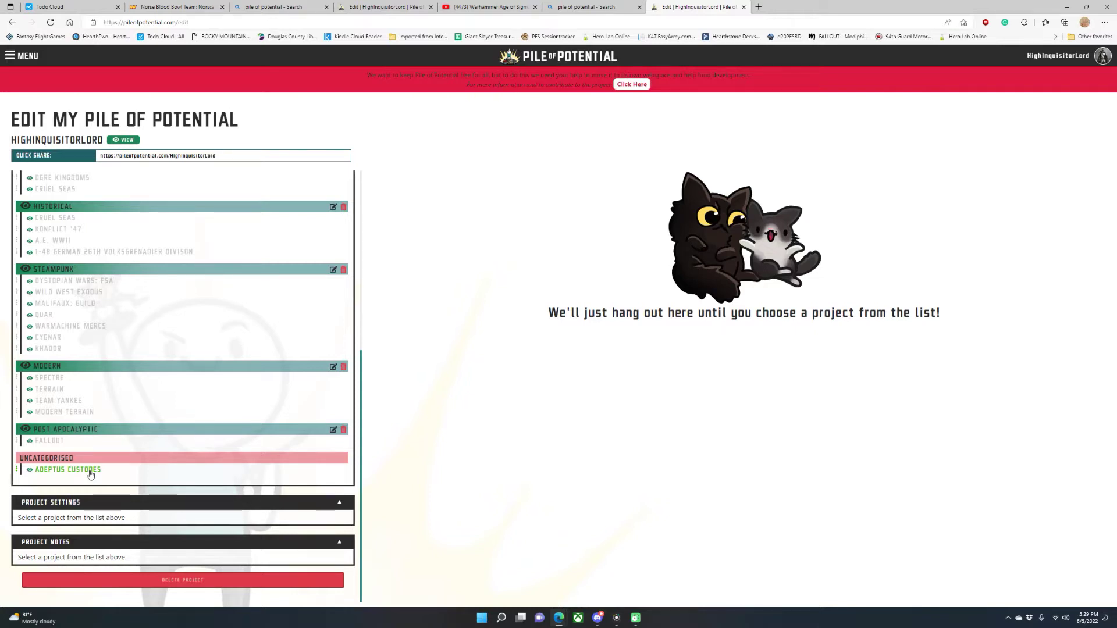
# Open Adeptus Custodes and move it from Uncategorised into the Sci-Fi category
pyautogui.click(90, 474)
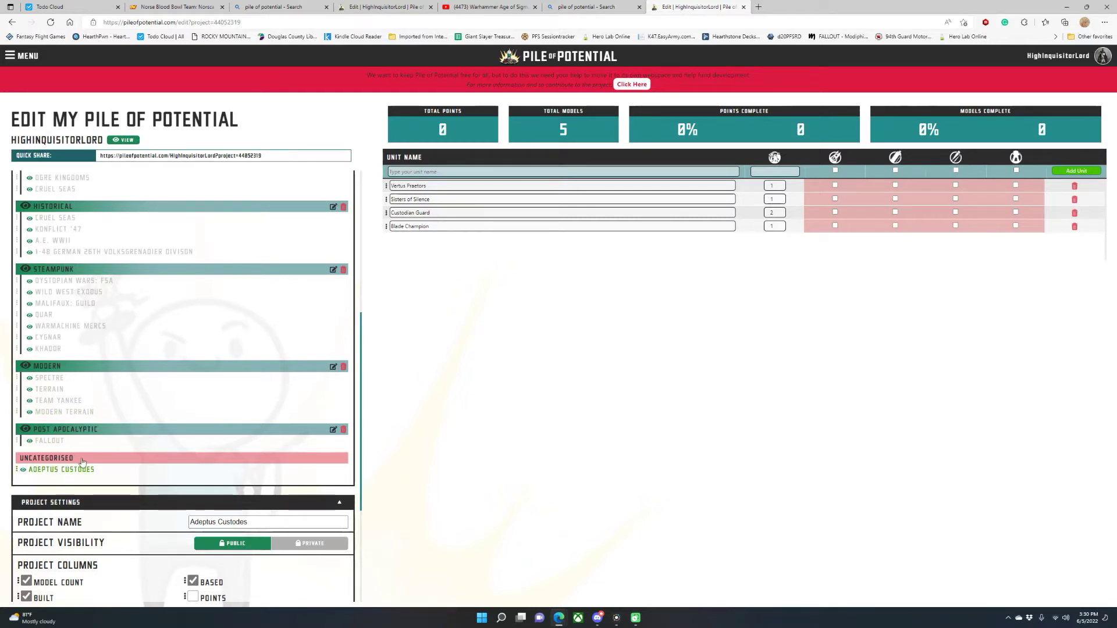
pyautogui.scroll(-2, 116, 355)
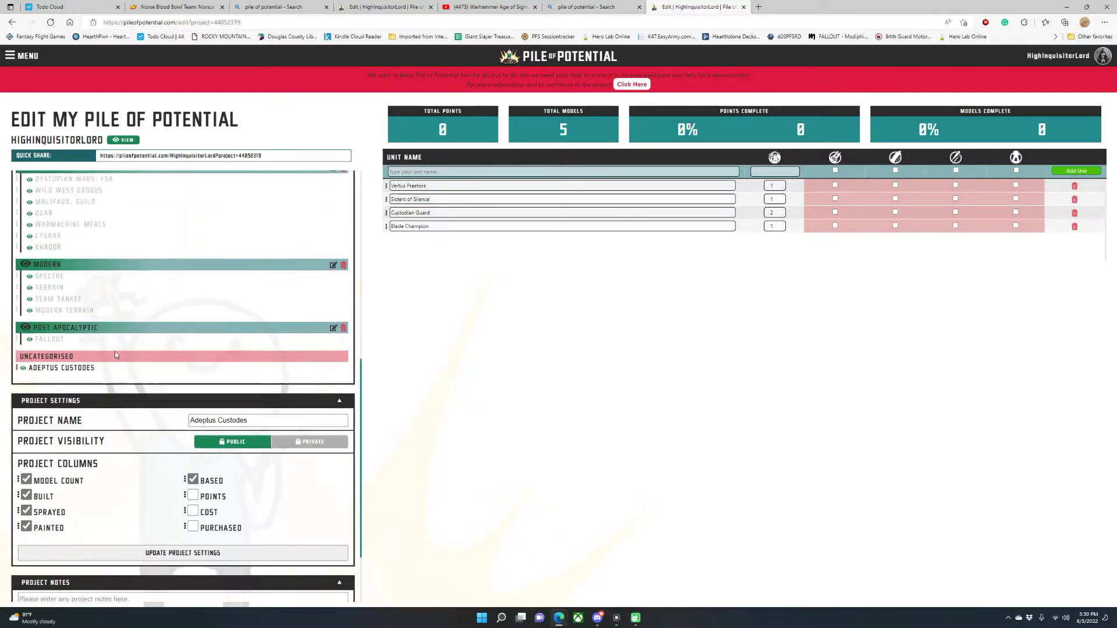
pyautogui.scroll(4, 114, 372)
pyautogui.scroll(-1, 109, 395)
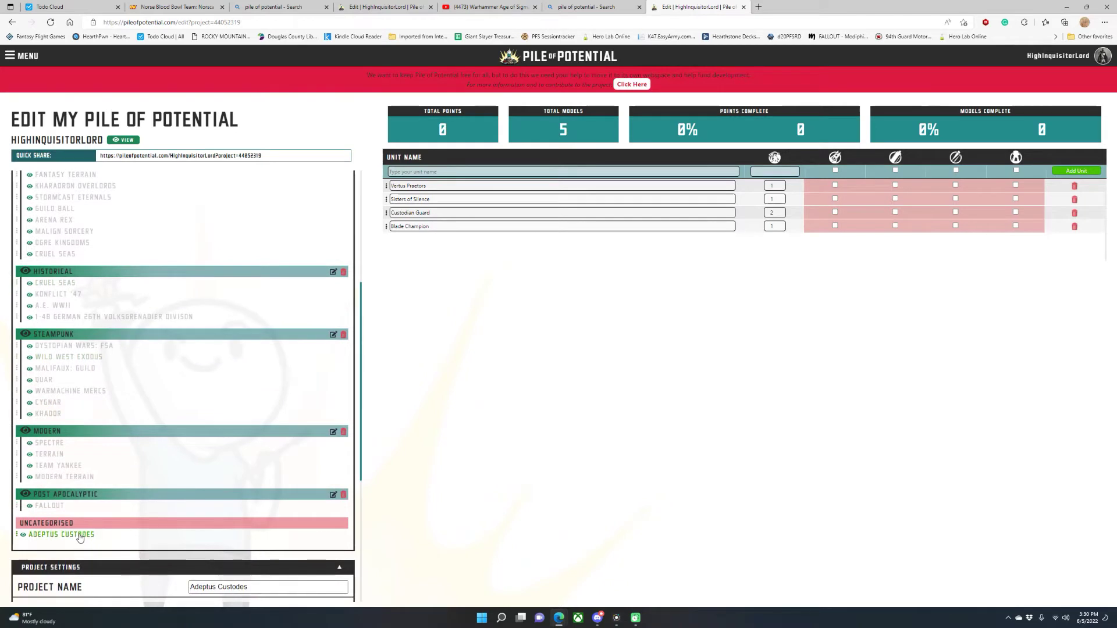
pyautogui.moveTo(79, 534); pyautogui.dragTo(109, 267)
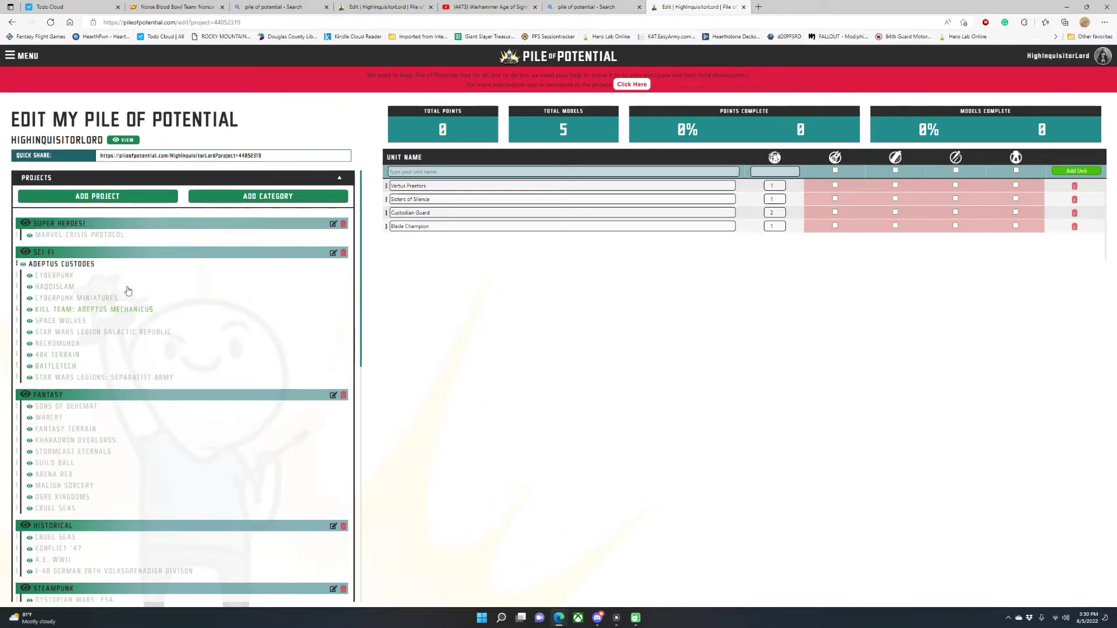
pyautogui.scroll(-10, 128, 290)
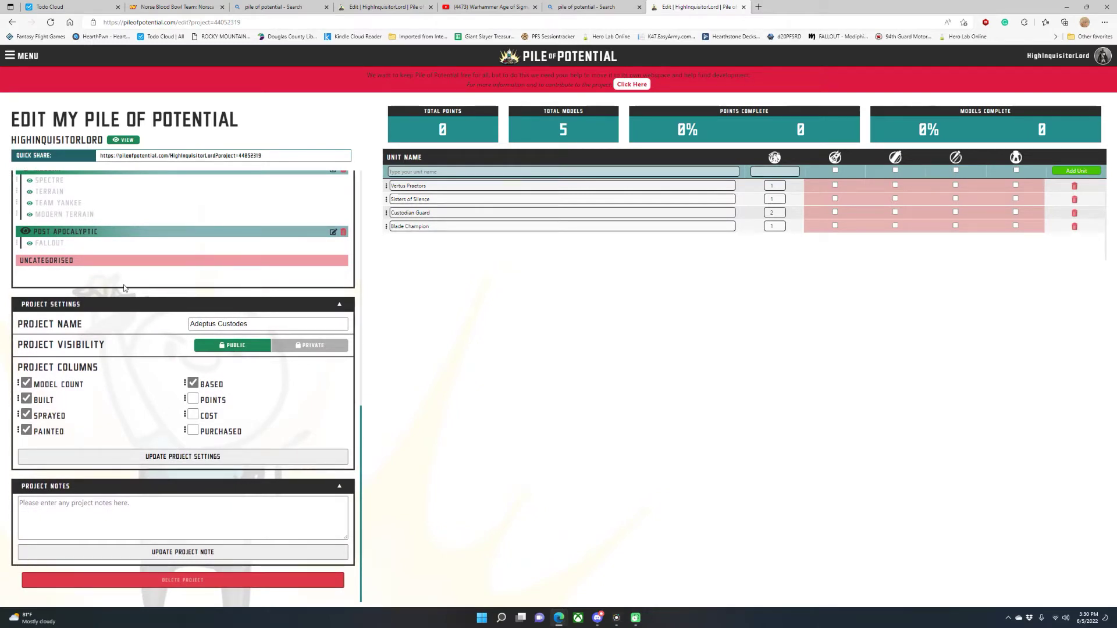
pyautogui.scroll(15, 124, 288)
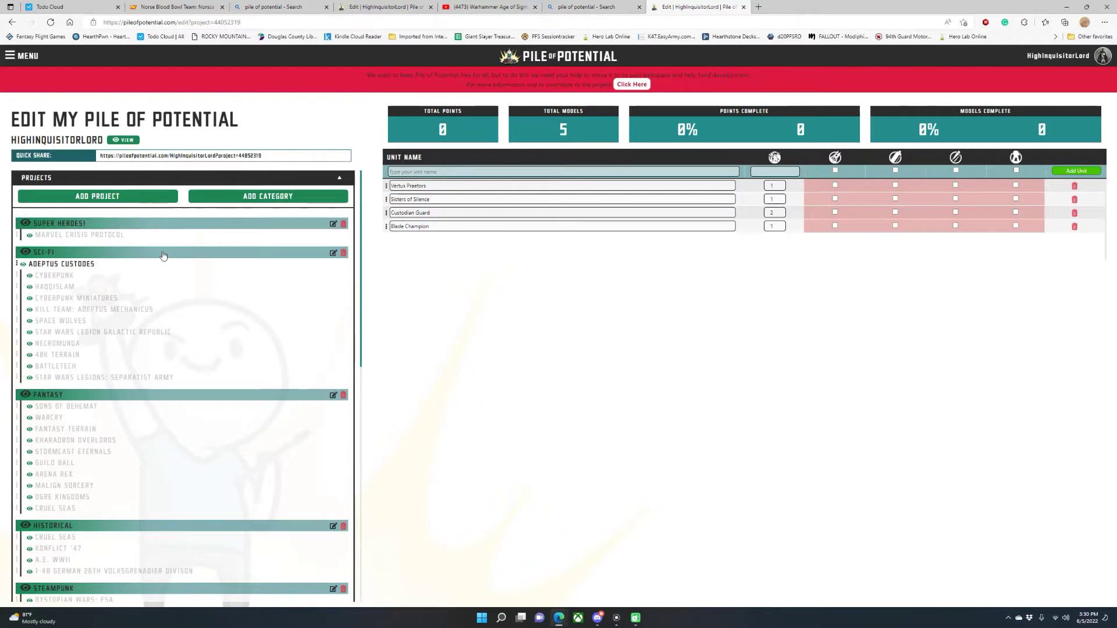
# Start a new project named 'Norse Blood' and try to create it
pyautogui.click(101, 198)
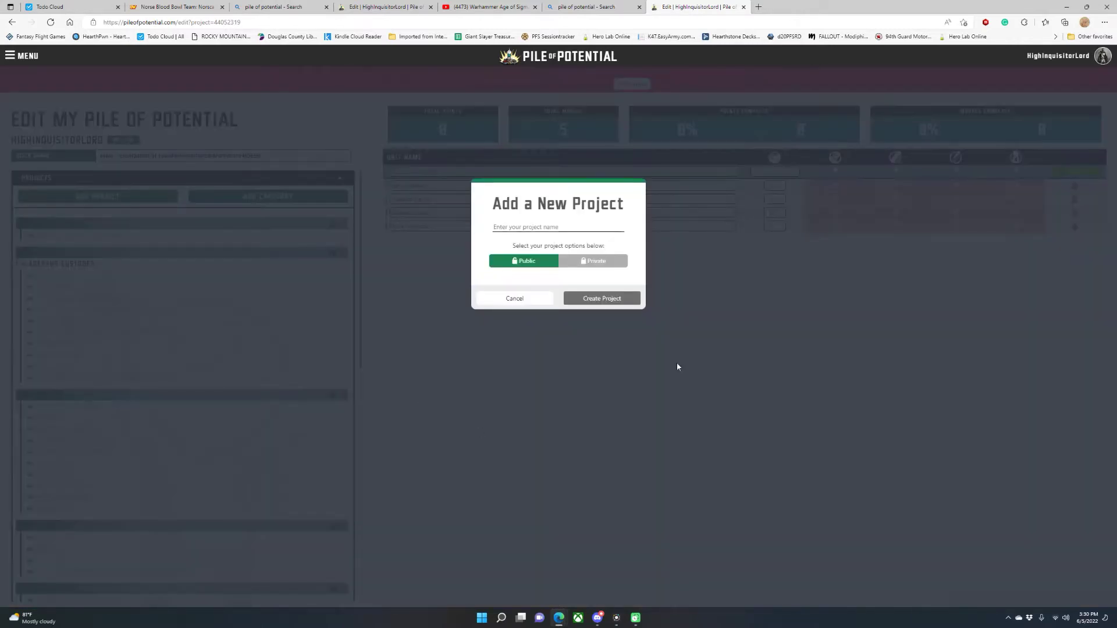
pyautogui.click(521, 227)
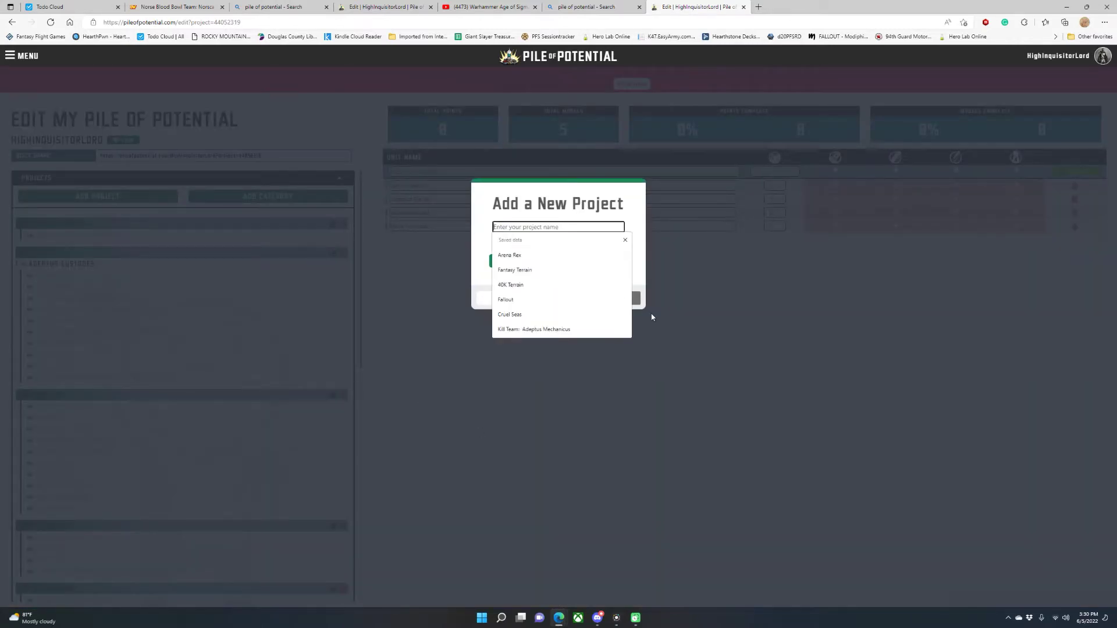
pyautogui.write('Norse')
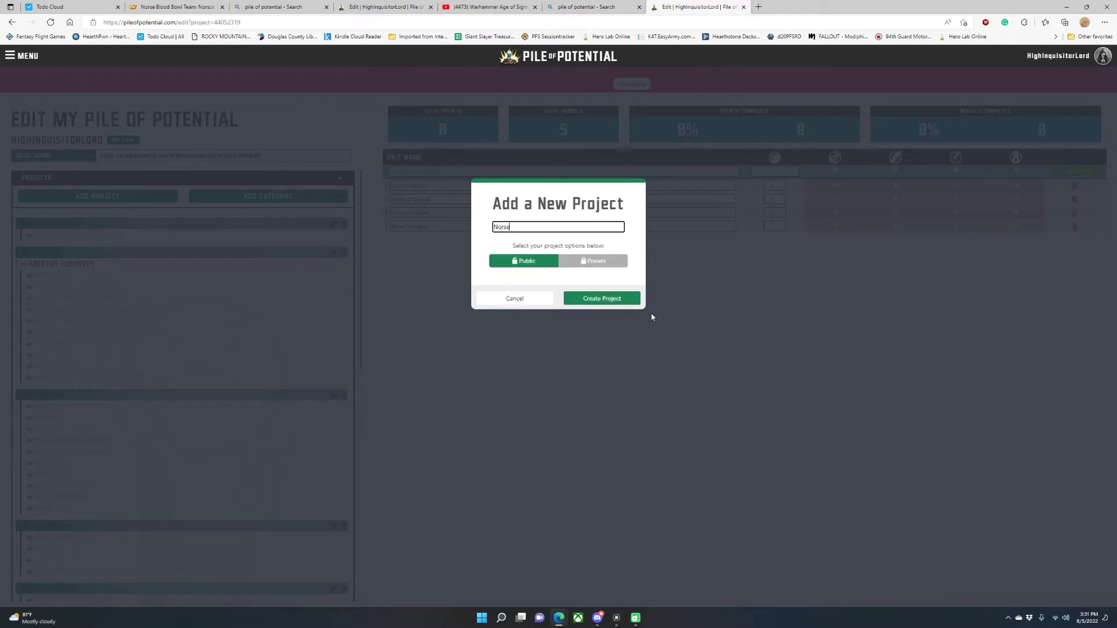
pyautogui.write(' Blood Bowl Team')
pyautogui.click(601, 298)
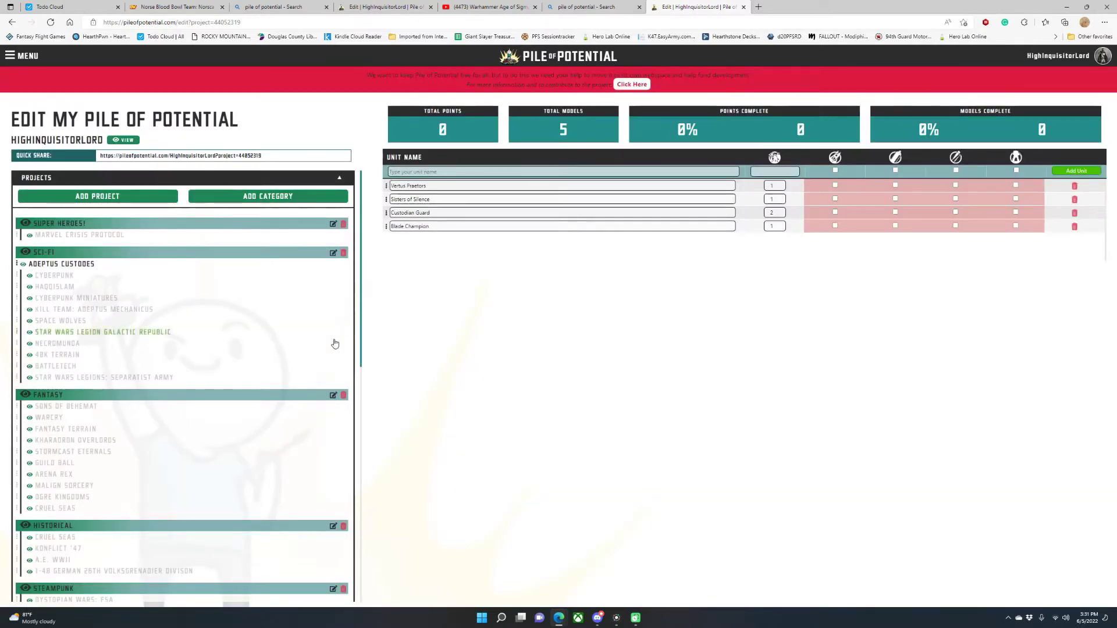
pyautogui.scroll(-5, 331, 349)
pyautogui.scroll(-5, 324, 360)
pyautogui.scroll(15, 324, 361)
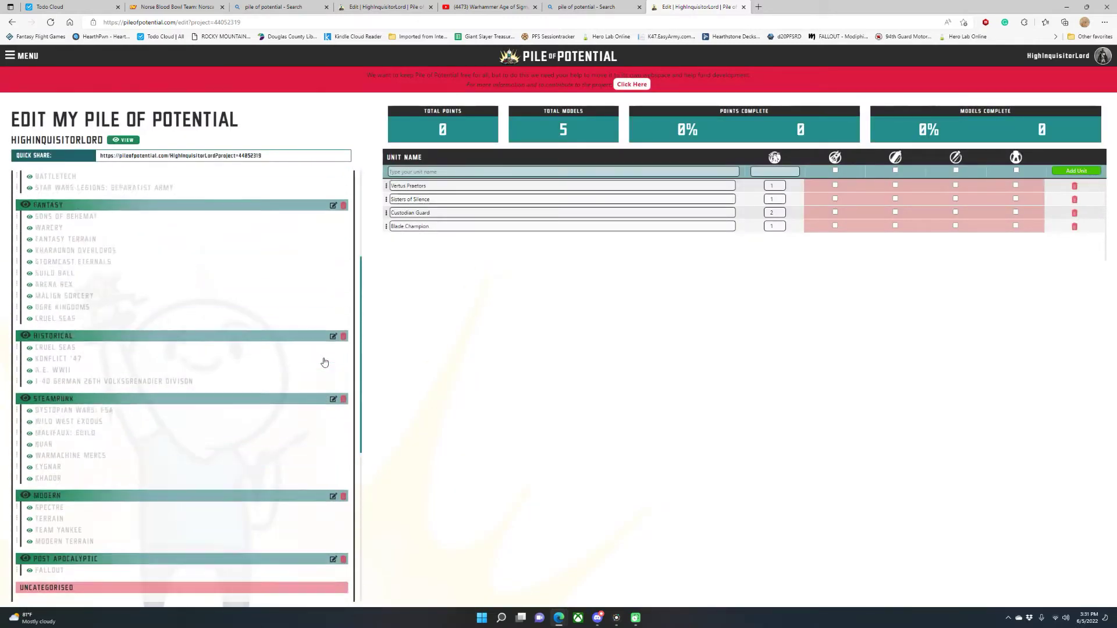
# Create the public project 'Norse Blood Bowl Team' using the saved name suggestion
pyautogui.click(146, 199)
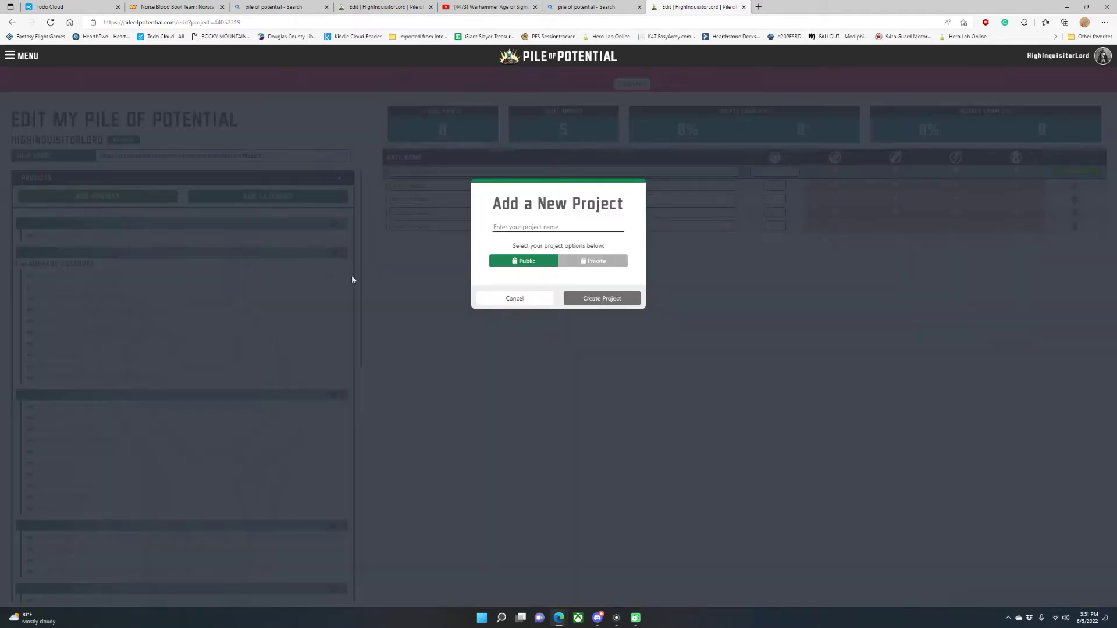
pyautogui.click(511, 228)
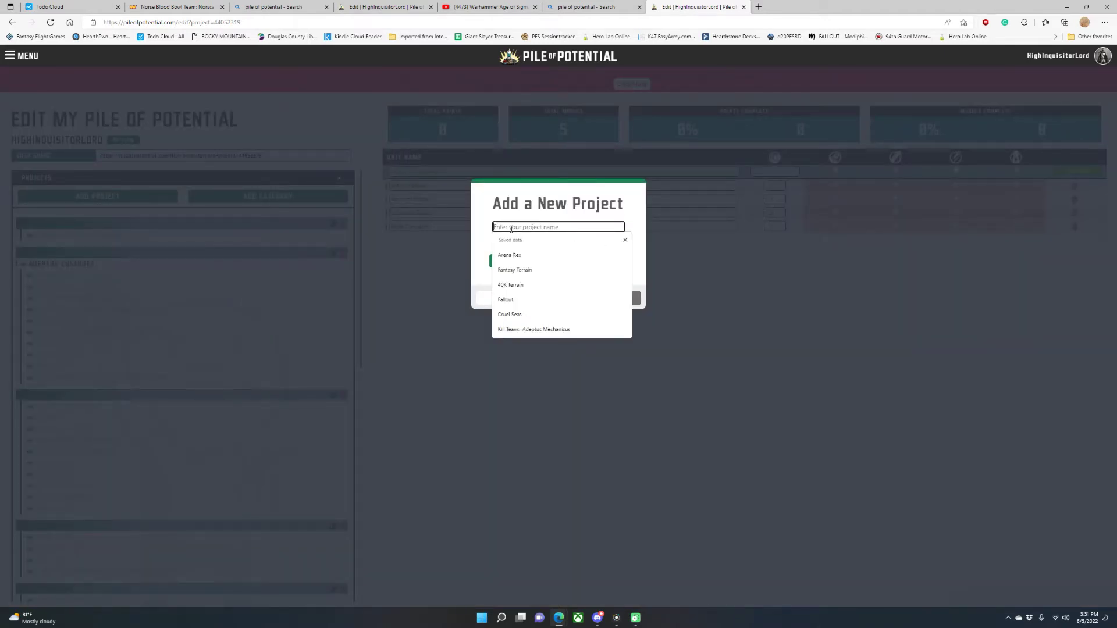
pyautogui.write('N')
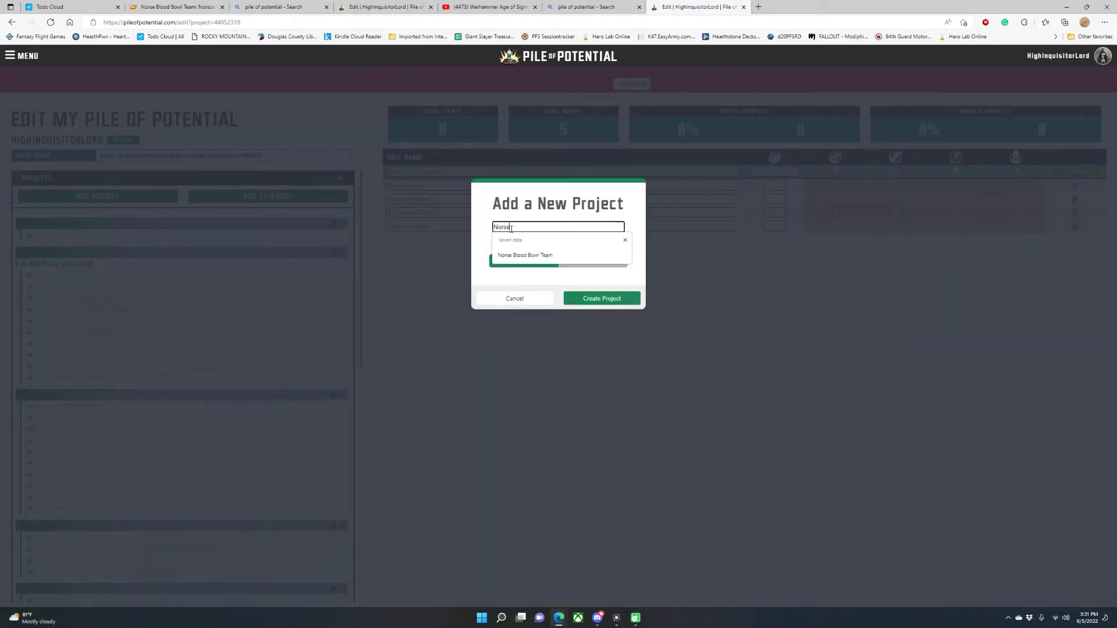
pyautogui.write('orse')
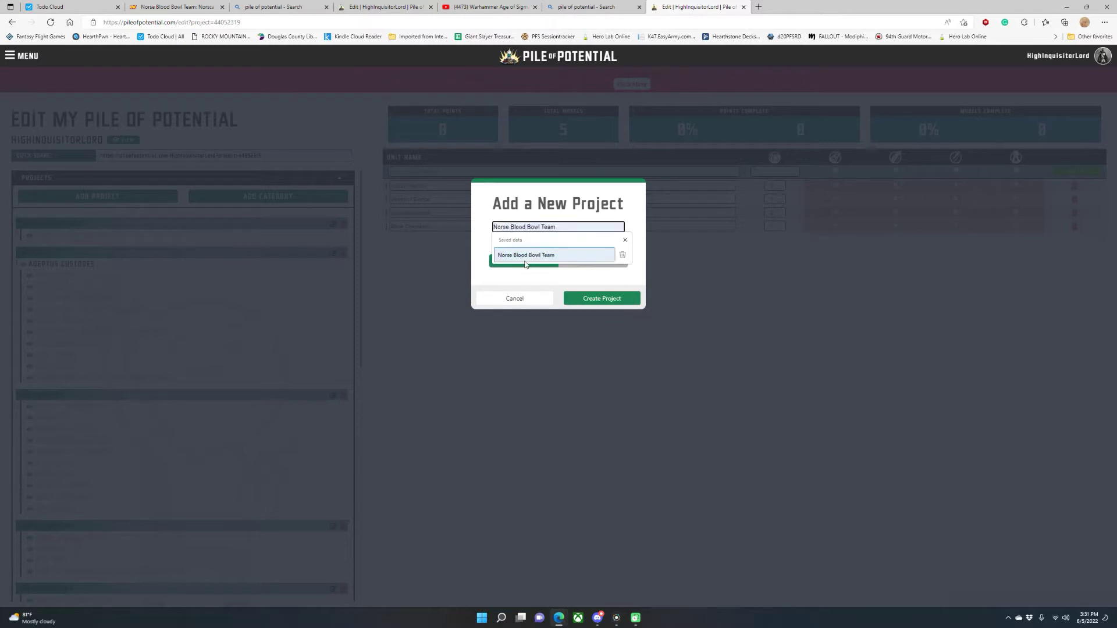
pyautogui.click(525, 256)
pyautogui.click(623, 296)
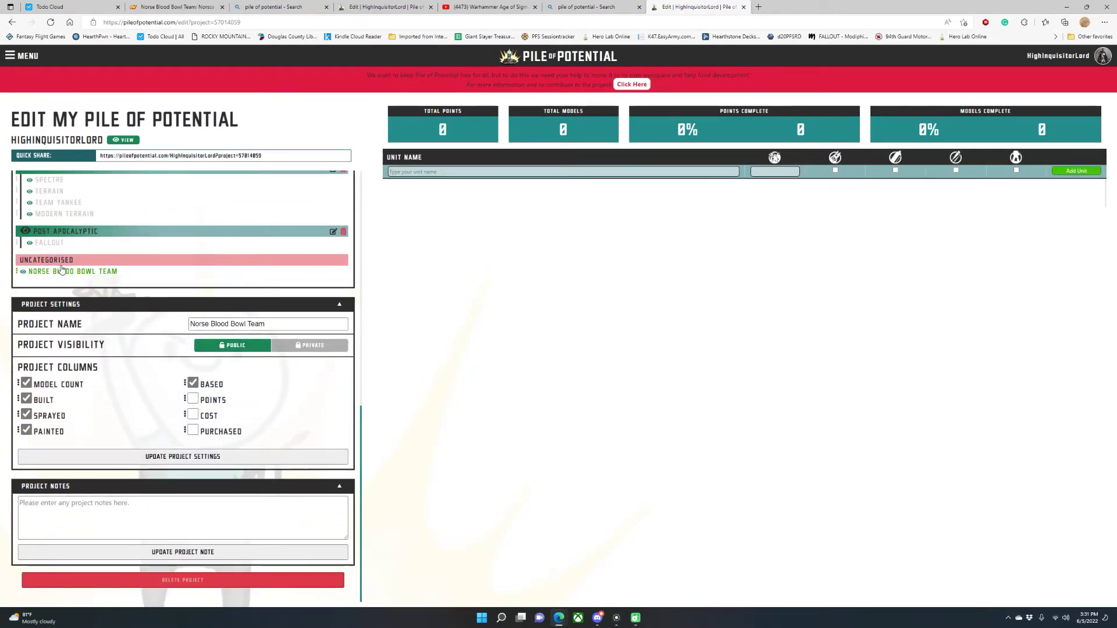
pyautogui.click(281, 323)
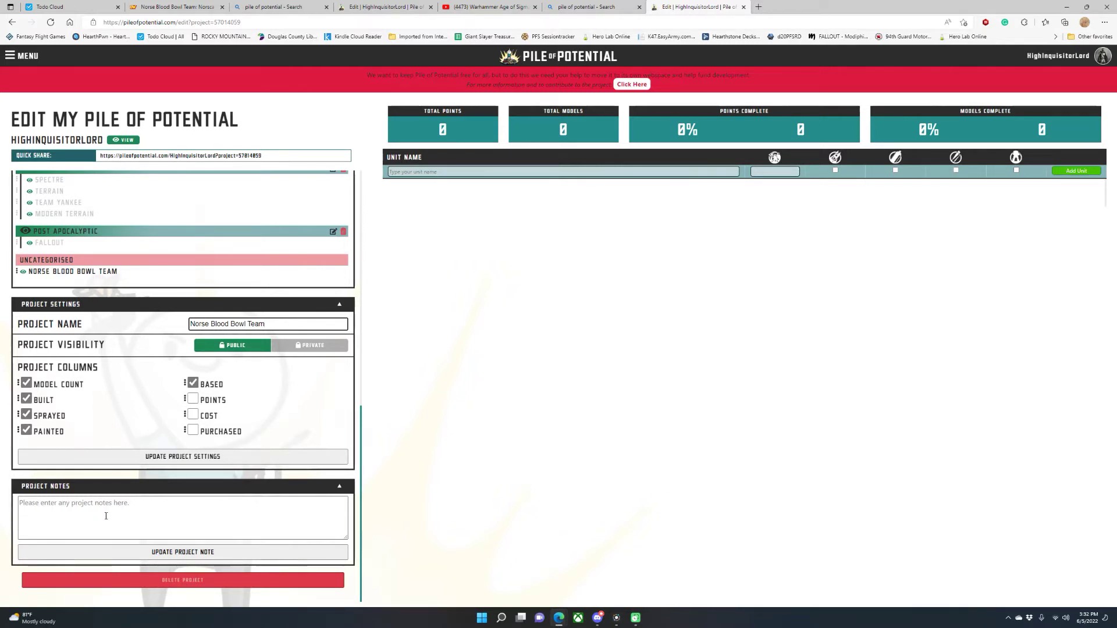
pyautogui.click(418, 172)
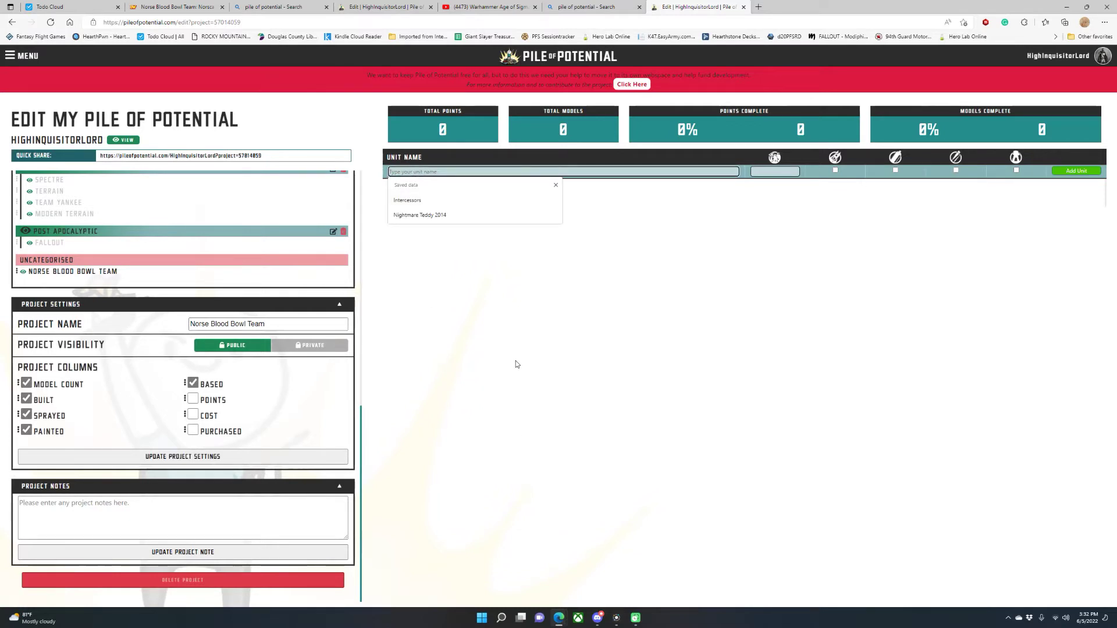
# Enter the Norse Raider Linemen unit, mark it sprayed, and adjust its model count
pyautogui.write('Norse')
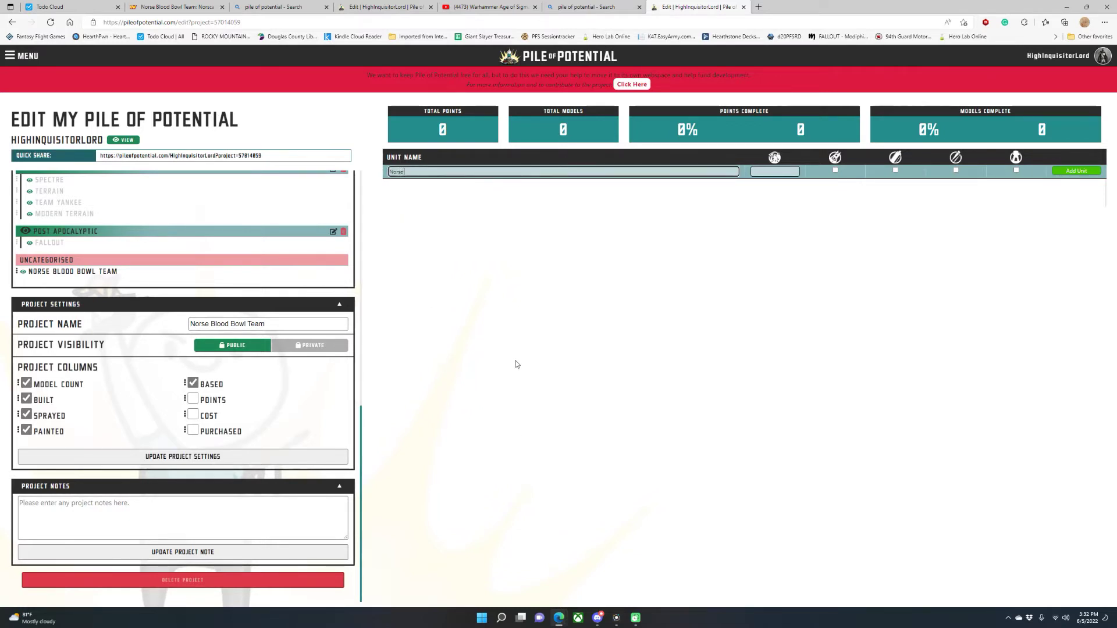
pyautogui.write(' Raider Linemen')
pyautogui.press('Tab')
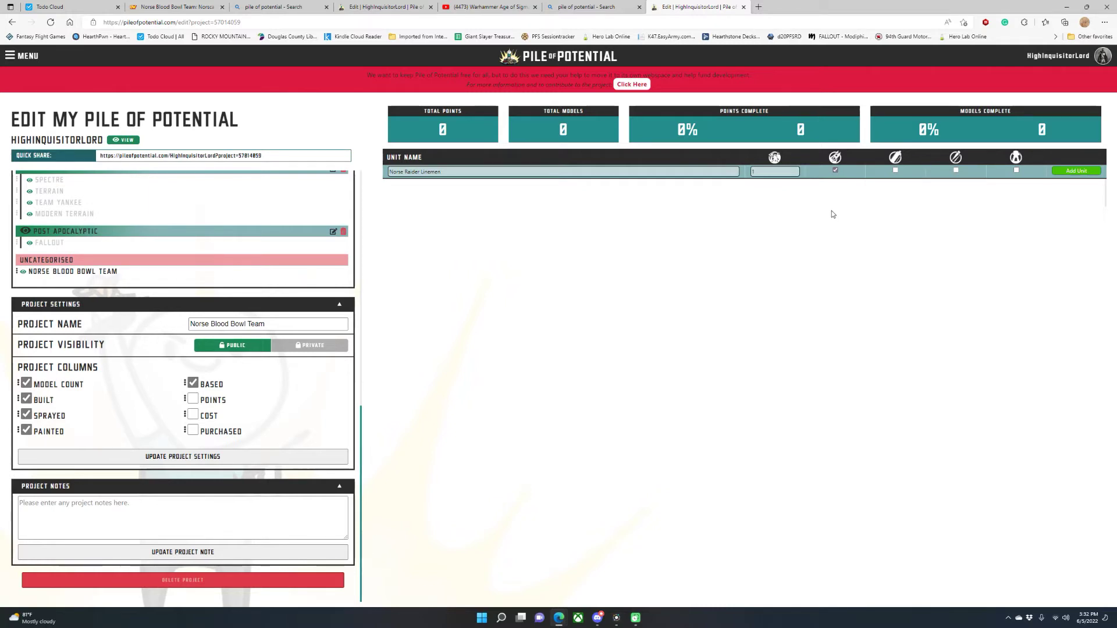
pyautogui.click(895, 170)
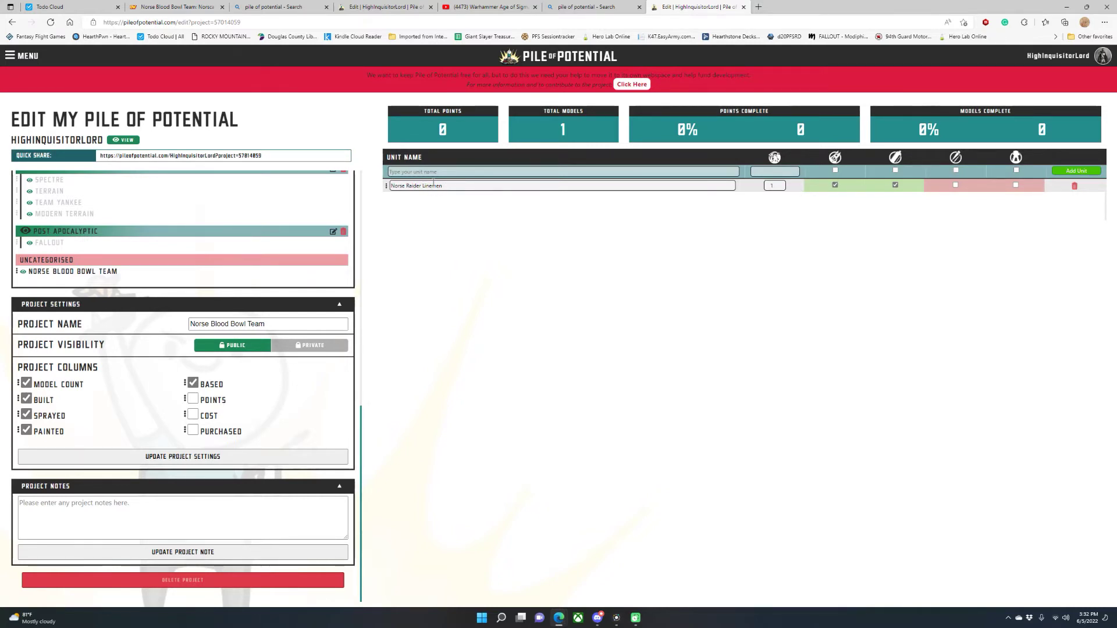
pyautogui.doubleClick(766, 182)
pyautogui.click(772, 201)
pyautogui.click(782, 185)
pyautogui.write('6')
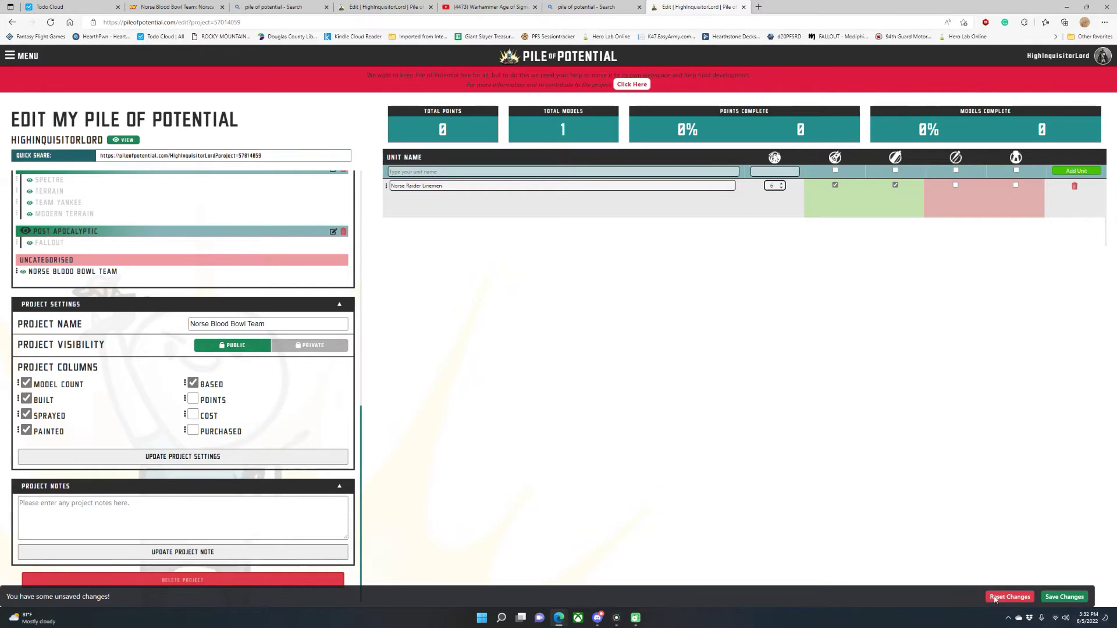
pyautogui.click(1005, 598)
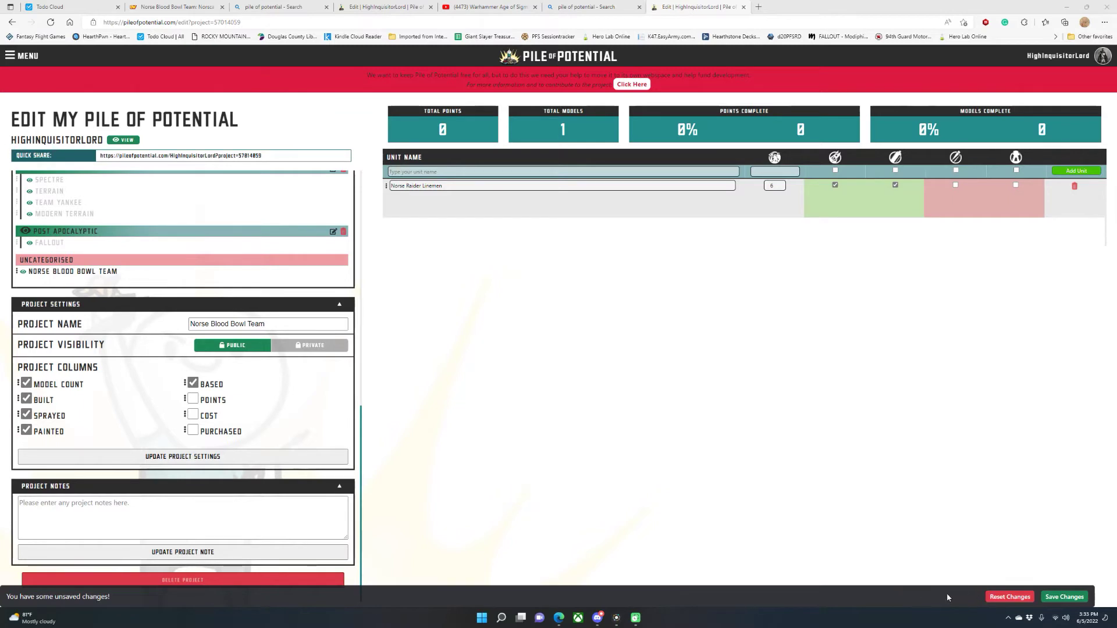
# Add the 2 Beer Boars unit with its model count to the unit list
pyautogui.click(490, 171)
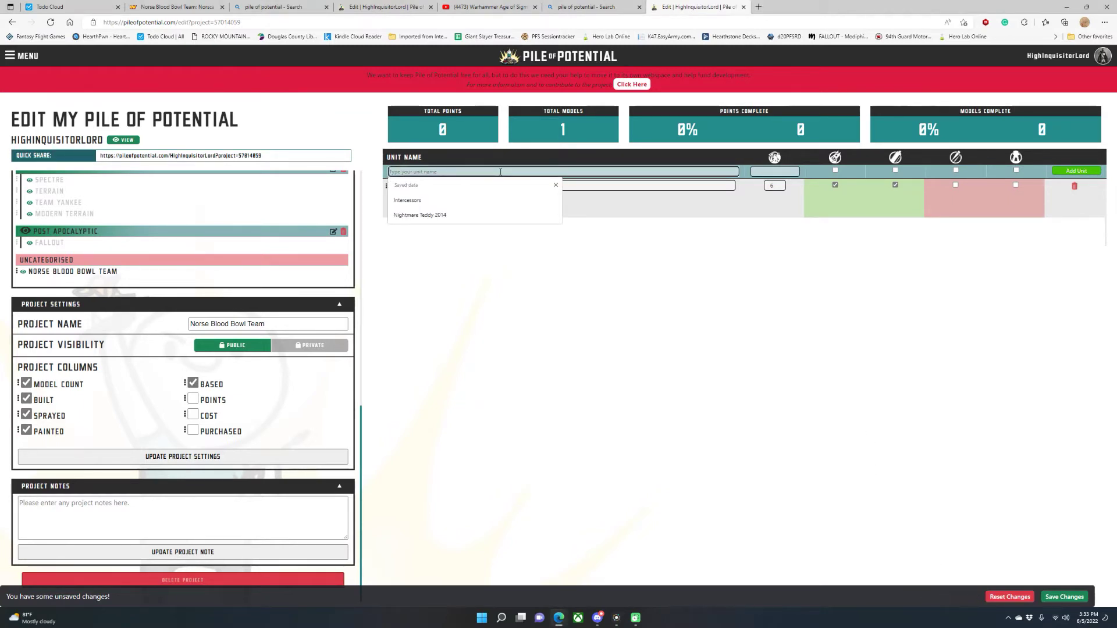
pyautogui.write('2 Beer Boars')
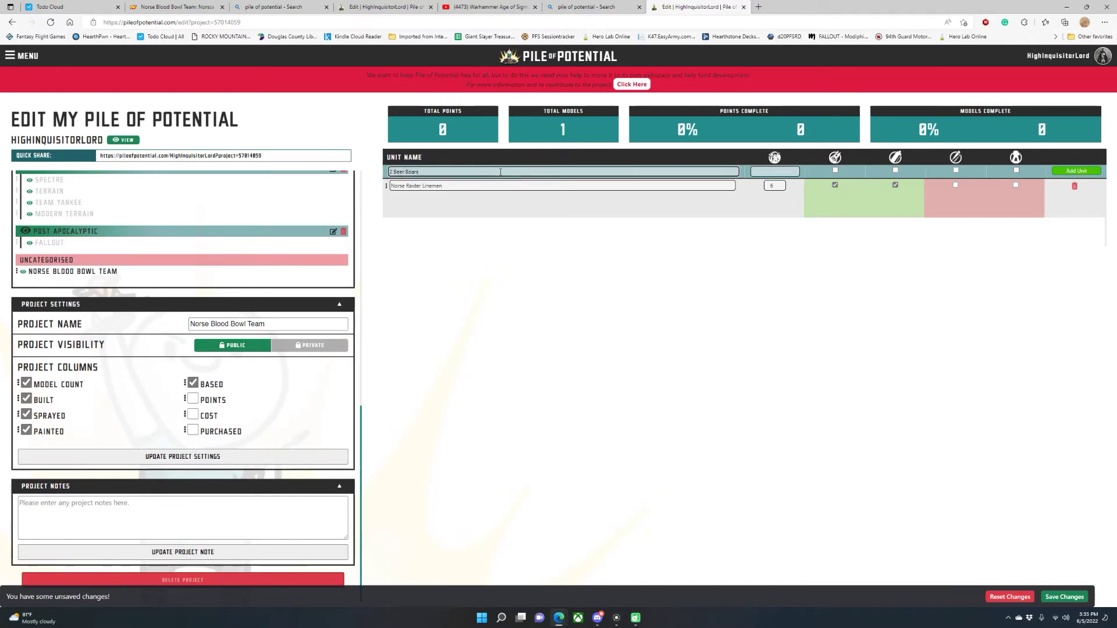
pyautogui.click(775, 172)
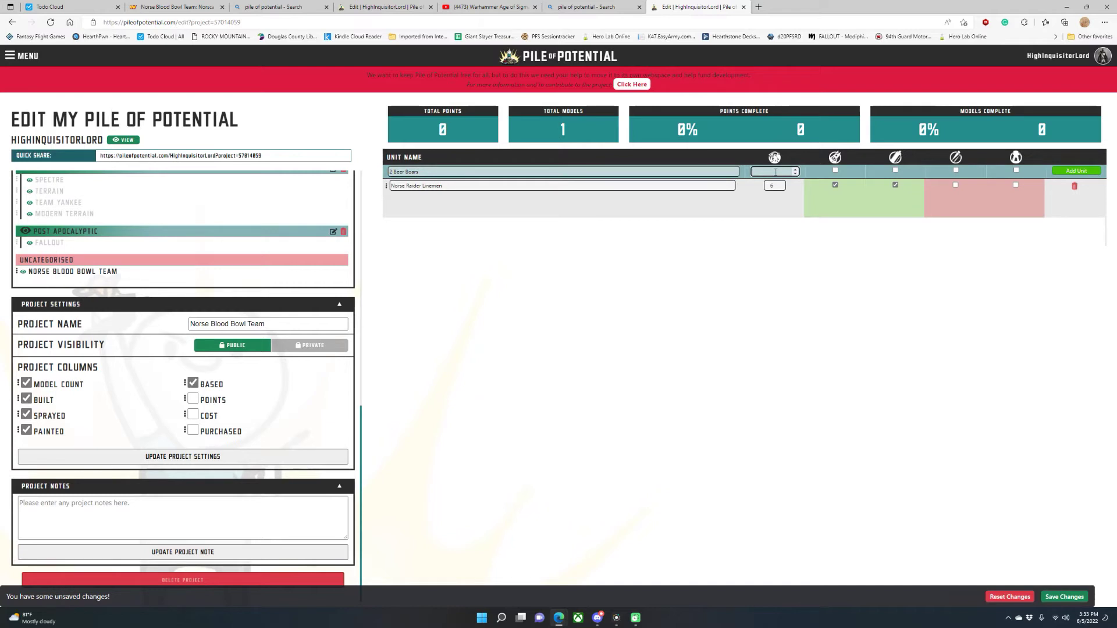
pyautogui.click(1068, 172)
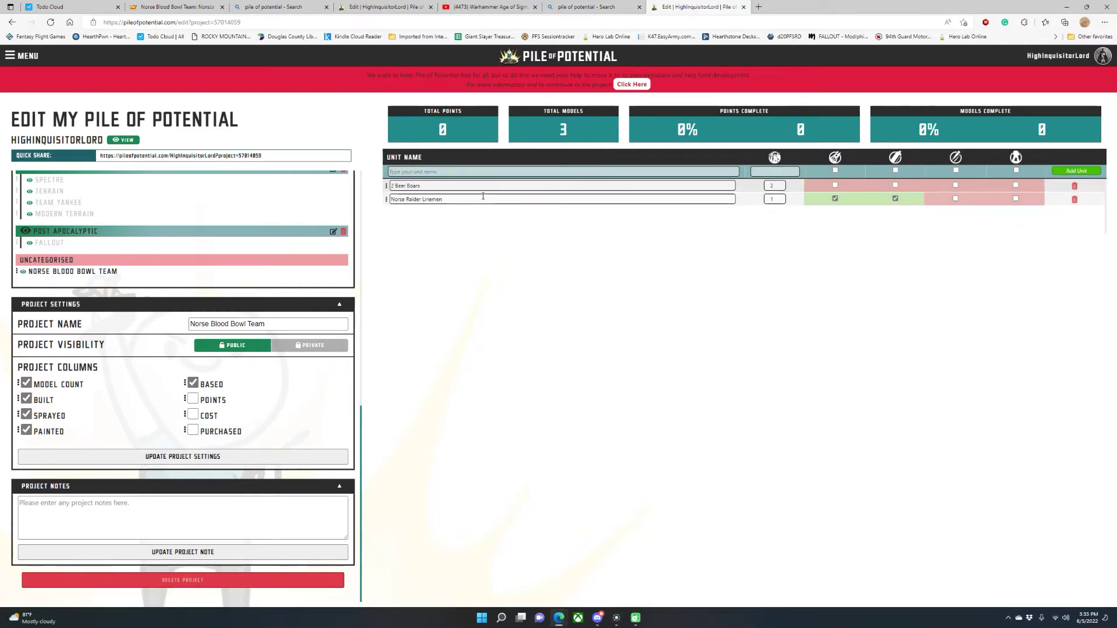
pyautogui.click(405, 171)
# Add Norse Berserkers as built and sprayed, and mark 2 Beer Boars built and sprayed
pyautogui.write('N')
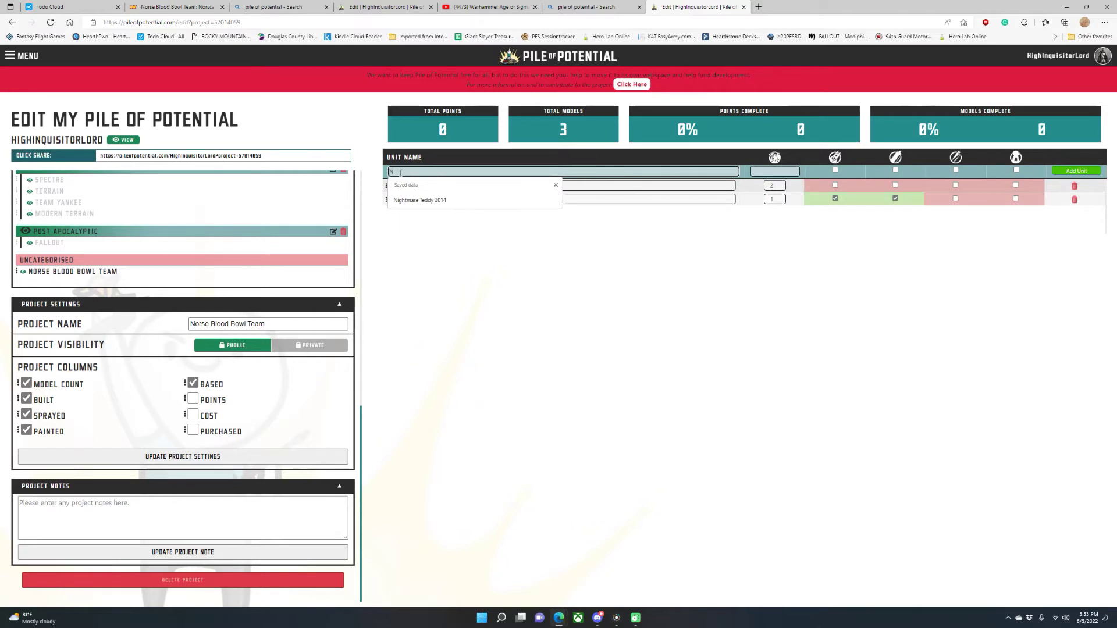
pyautogui.write('orse')
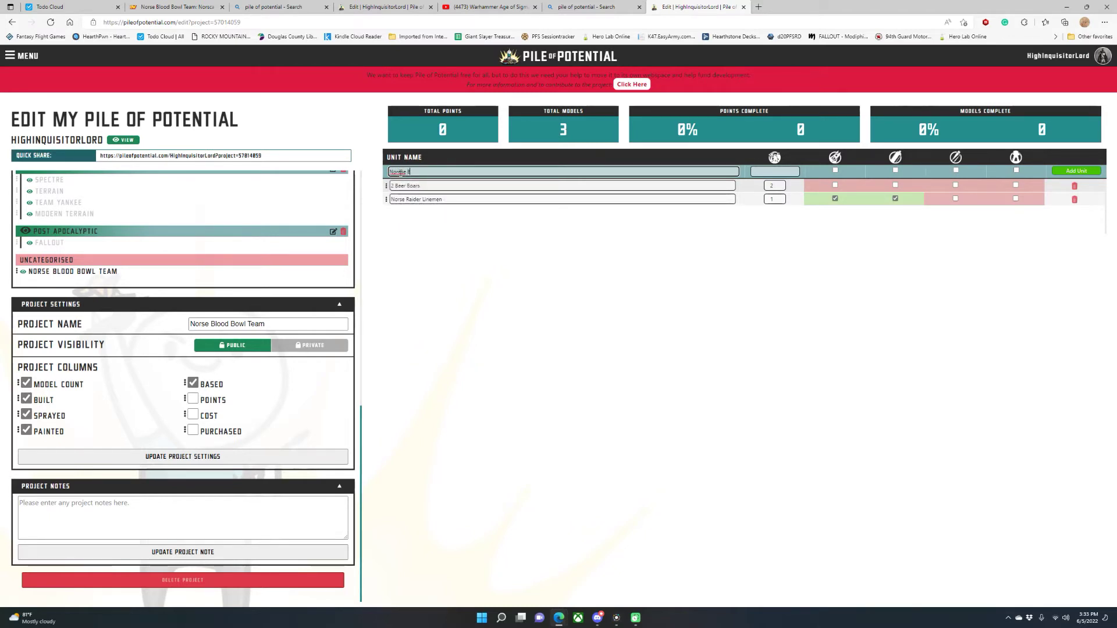
pyautogui.press('BackSpace')
pyautogui.write('e Berserkers')
pyautogui.press('Tab')
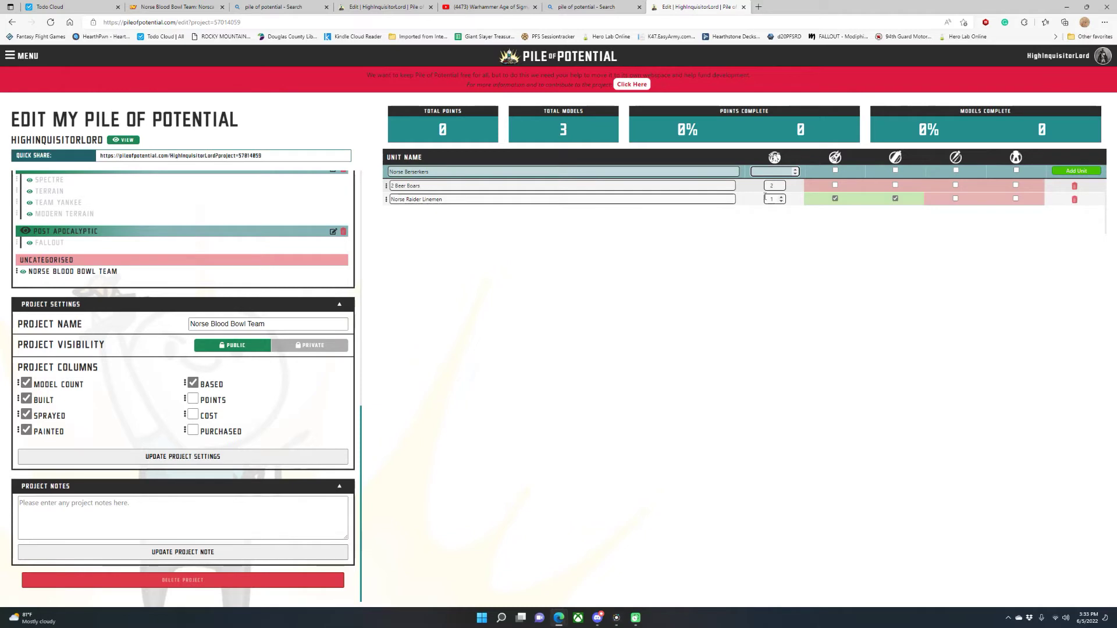
pyautogui.click(835, 185)
pyautogui.click(895, 185)
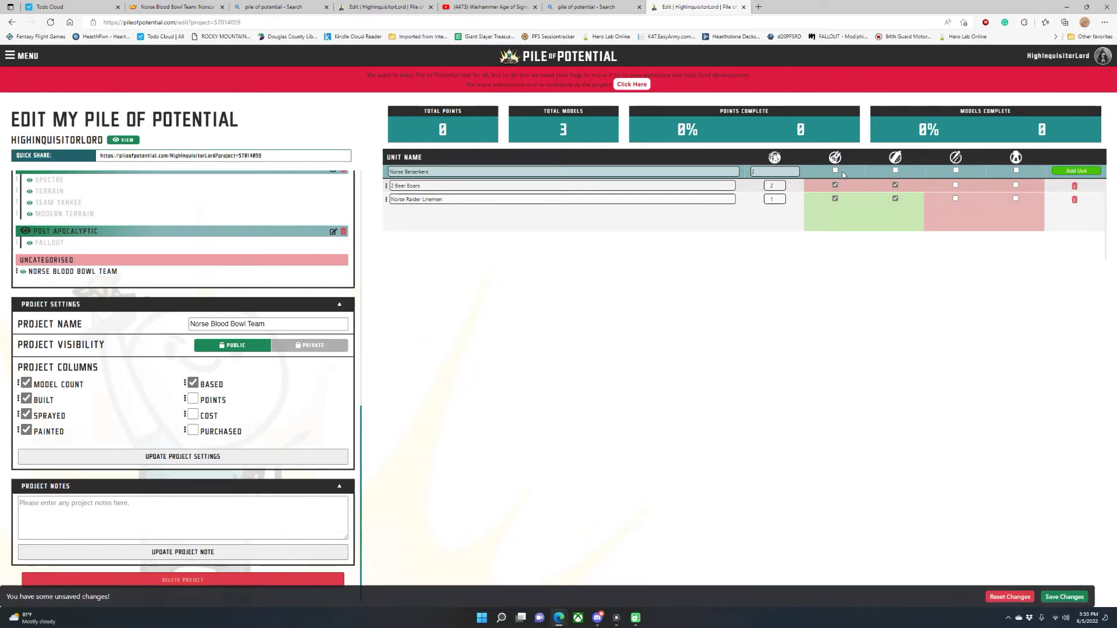
pyautogui.click(835, 170)
pyautogui.click(896, 171)
pyautogui.click(1076, 170)
# Add Ulfwereners with 2 models, marked built and sprayed
pyautogui.click(449, 172)
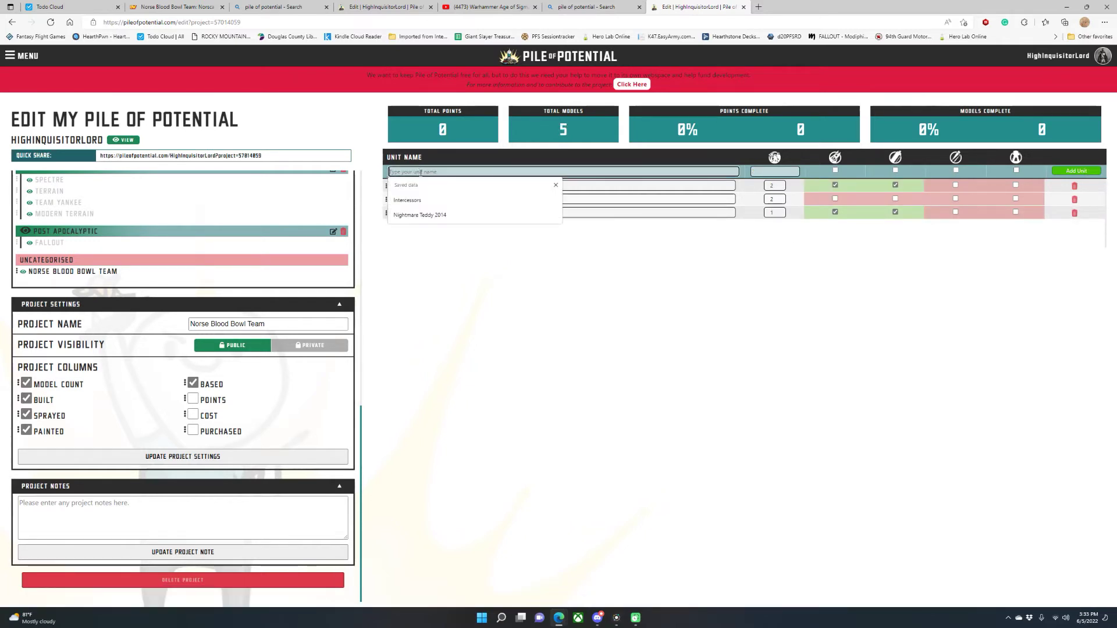
pyautogui.write('Ul')
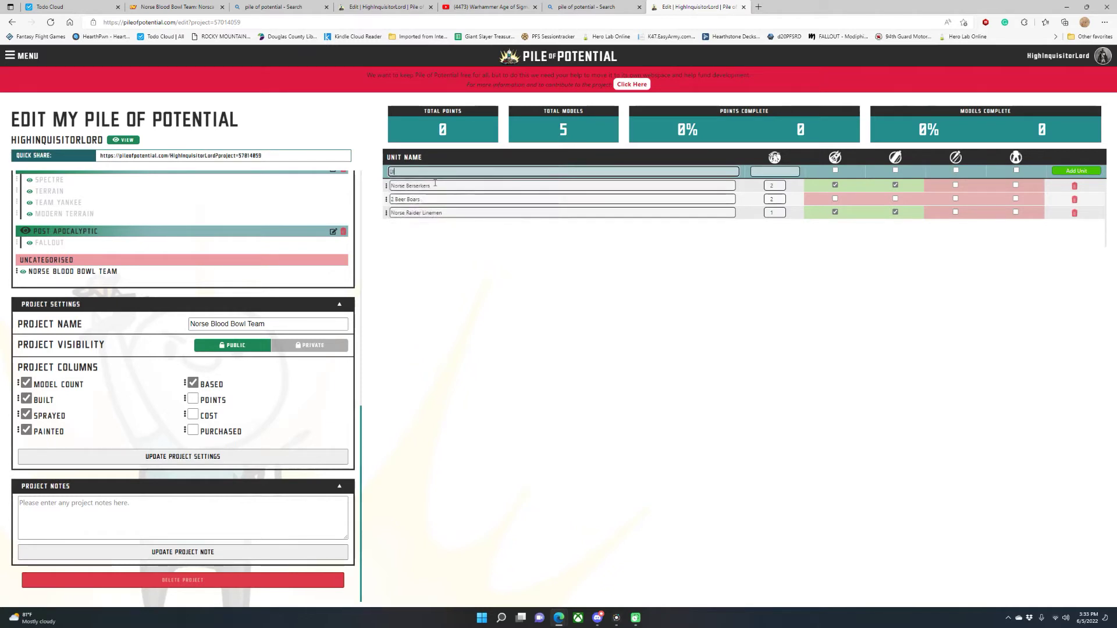
pyautogui.write('fwerer')
pyautogui.write('n')
pyautogui.write('ers')
pyautogui.click(770, 172)
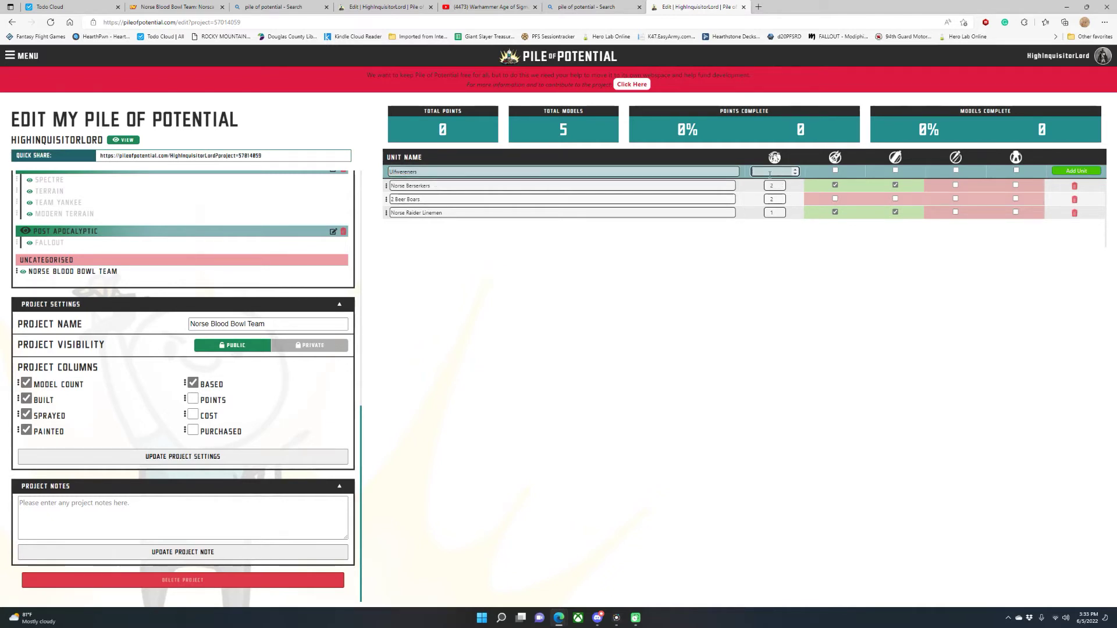
pyautogui.write('2')
pyautogui.click(834, 171)
pyautogui.click(895, 171)
pyautogui.press('Return')
# Add Valkyries with 2 models, marked built and sprayed
pyautogui.click(433, 171)
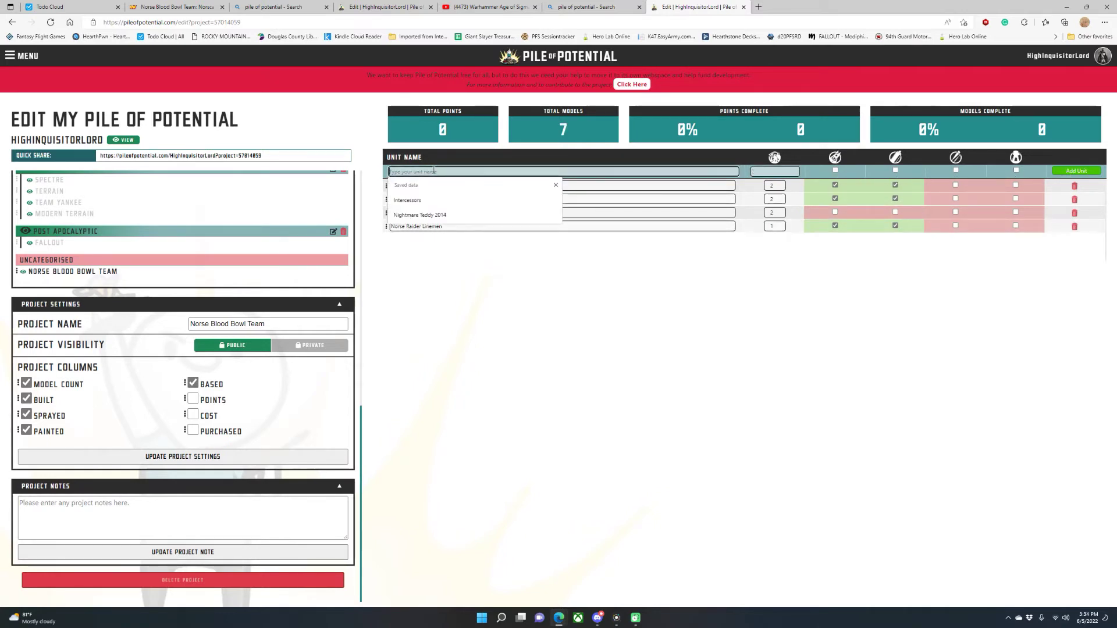
pyautogui.write('Valk')
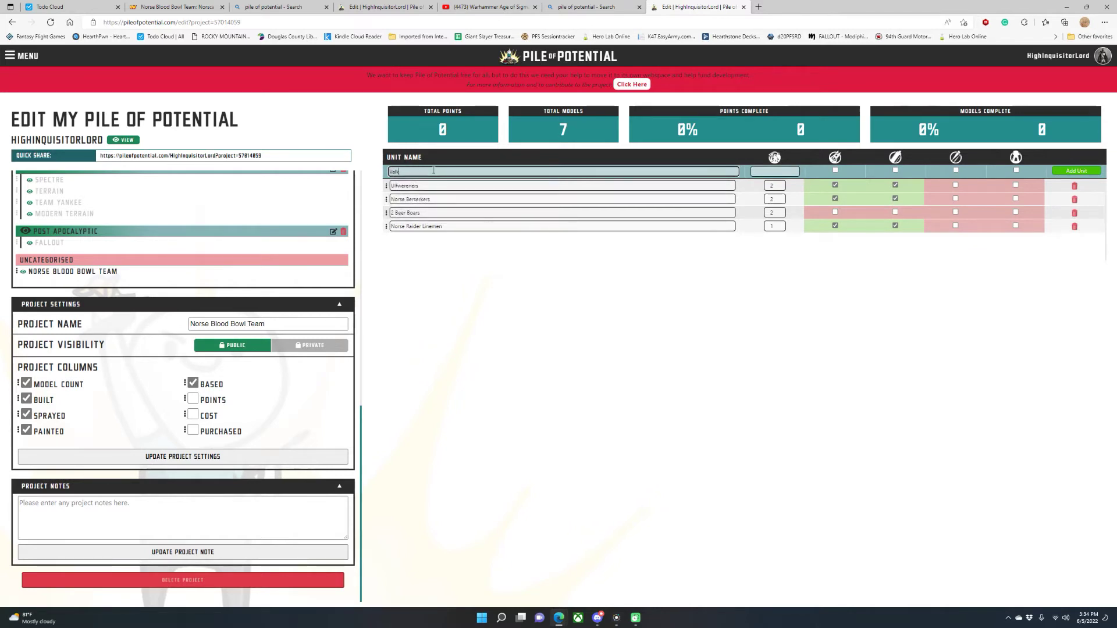
pyautogui.write('yu')
pyautogui.press('BackSpace')
pyautogui.write('er')
pyautogui.press('BackSpace')
pyautogui.write('rie')
pyautogui.press('Tab')
pyautogui.write('2')
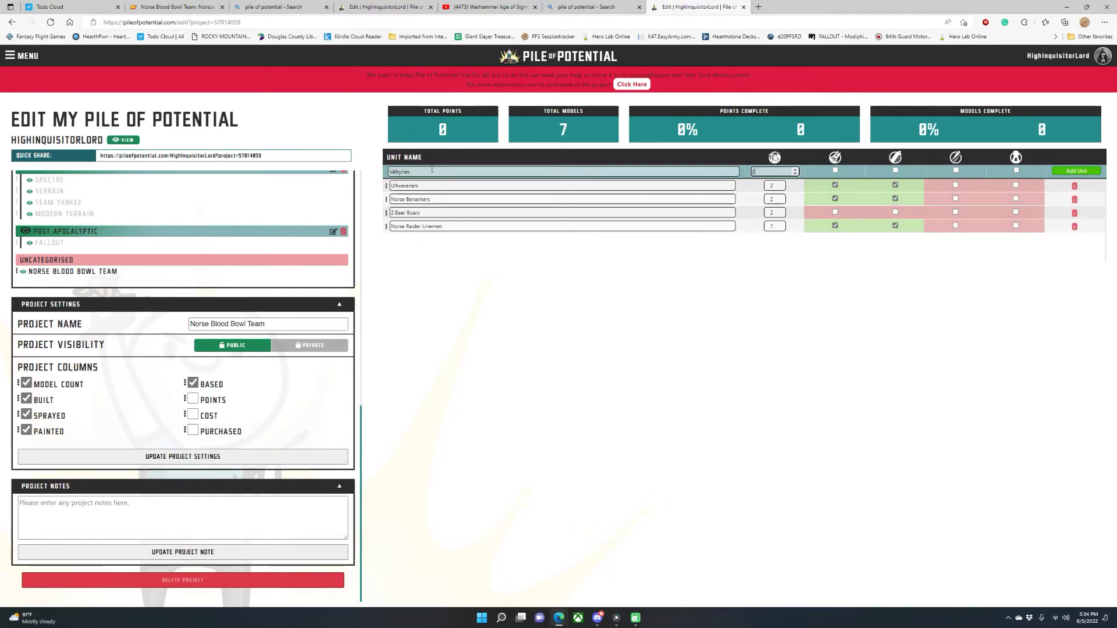
pyautogui.press('Tab')
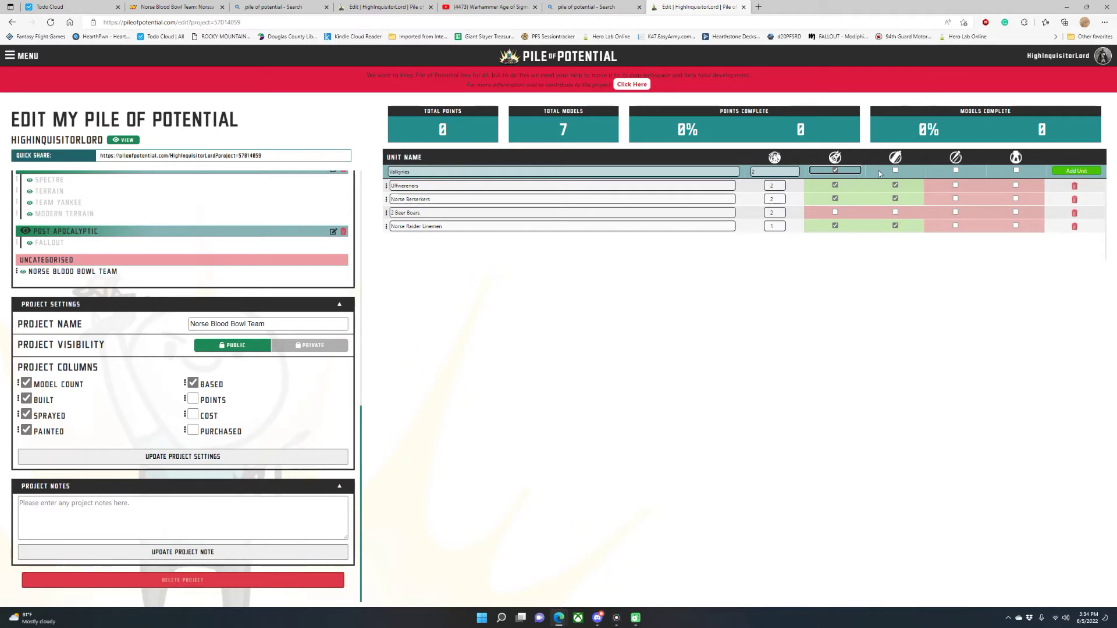
pyautogui.click(895, 169)
pyautogui.click(1075, 170)
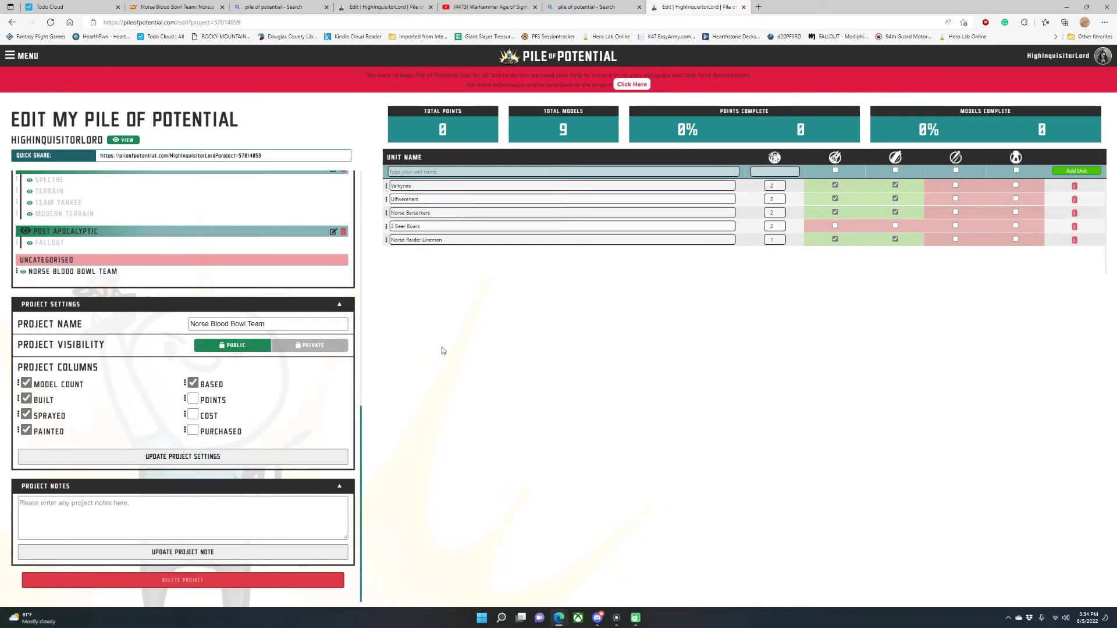
# Drag Norse Blood Bowl Team from Uncategorised into the Fantasy category
pyautogui.scroll(2, 187, 277)
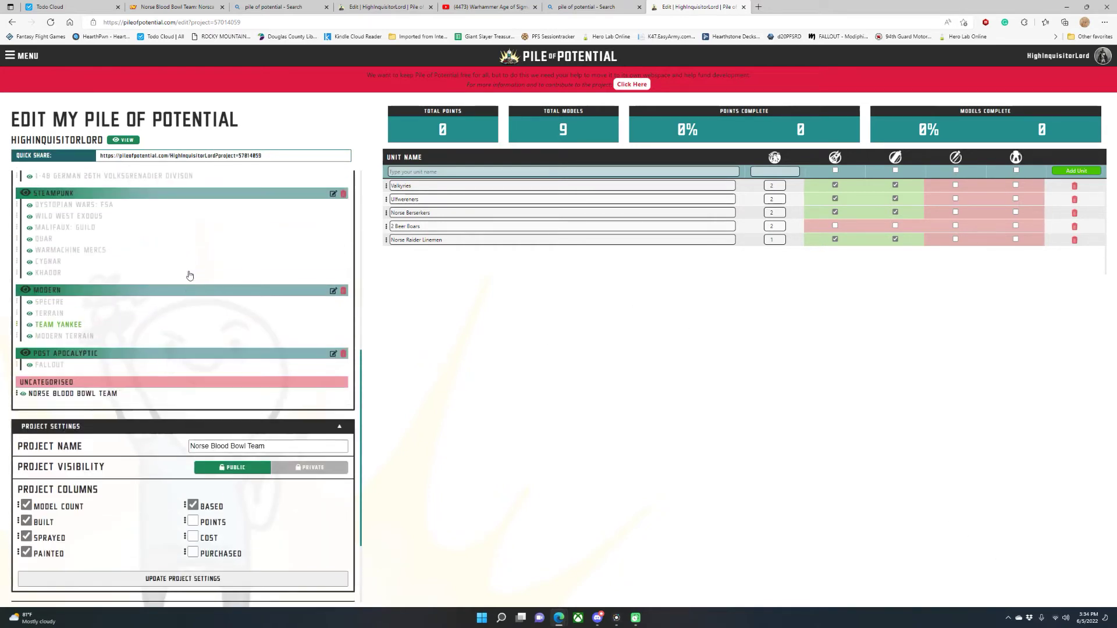
pyautogui.scroll(4, 188, 277)
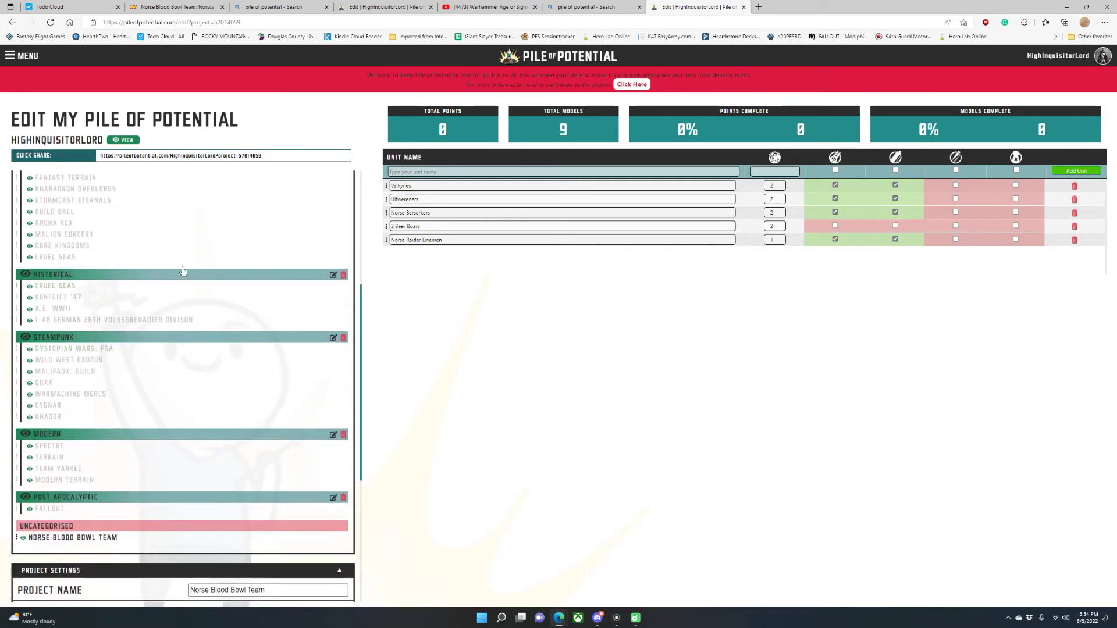
pyautogui.scroll(-2, 183, 272)
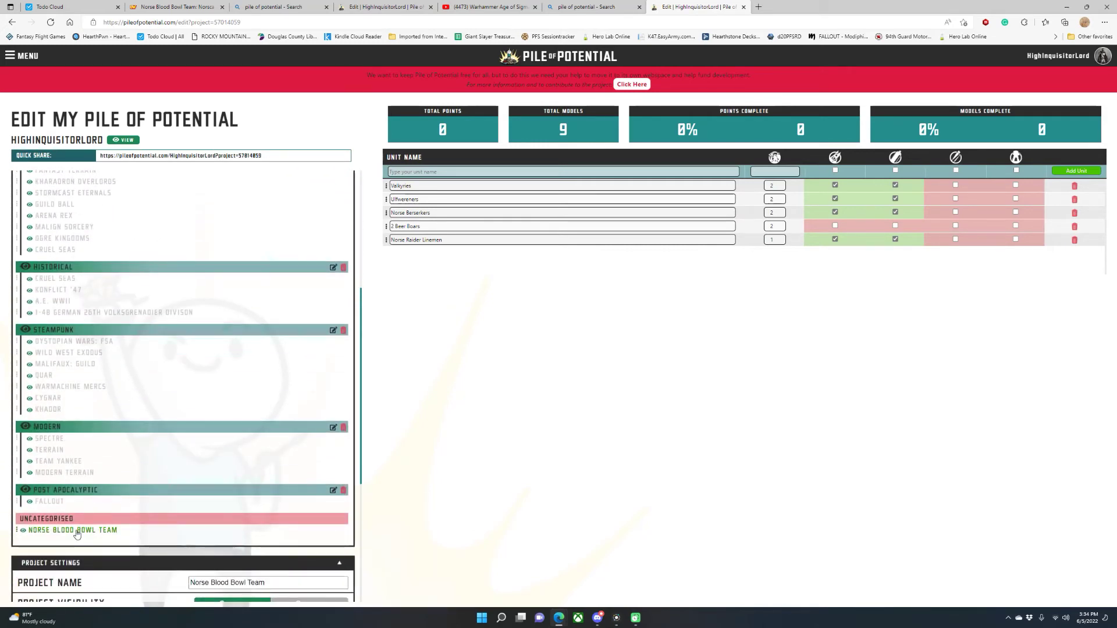
pyautogui.moveTo(80, 532); pyautogui.dragTo(92, 314)
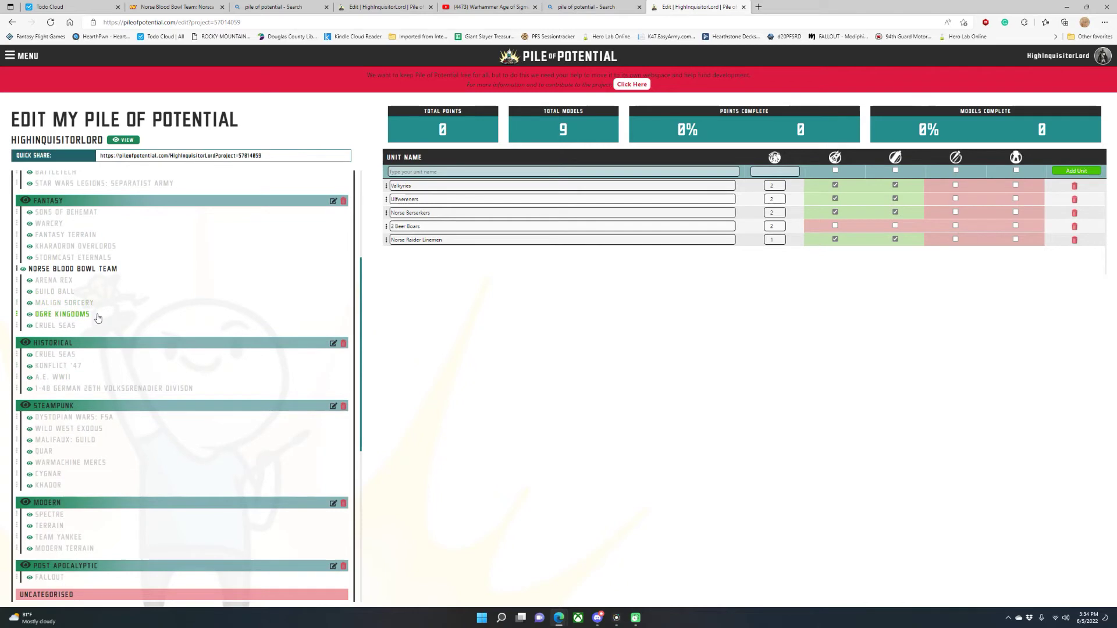
pyautogui.scroll(4, 90, 326)
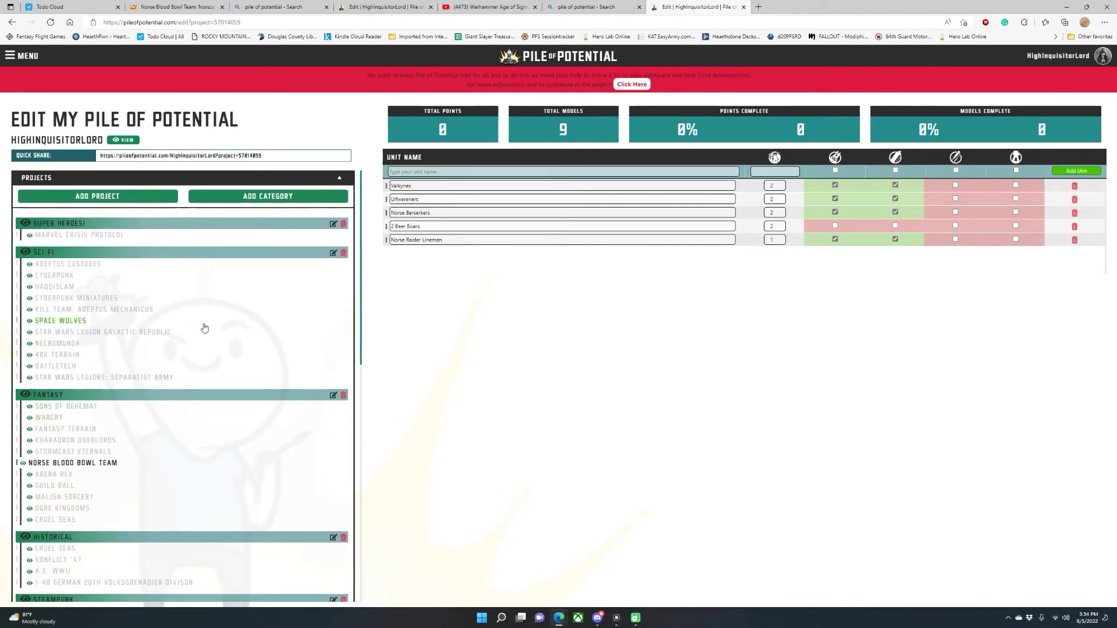
# Open Marvel Crisis Protocol and review its unit table of 70 models, 4.29% complete
pyautogui.click(84, 236)
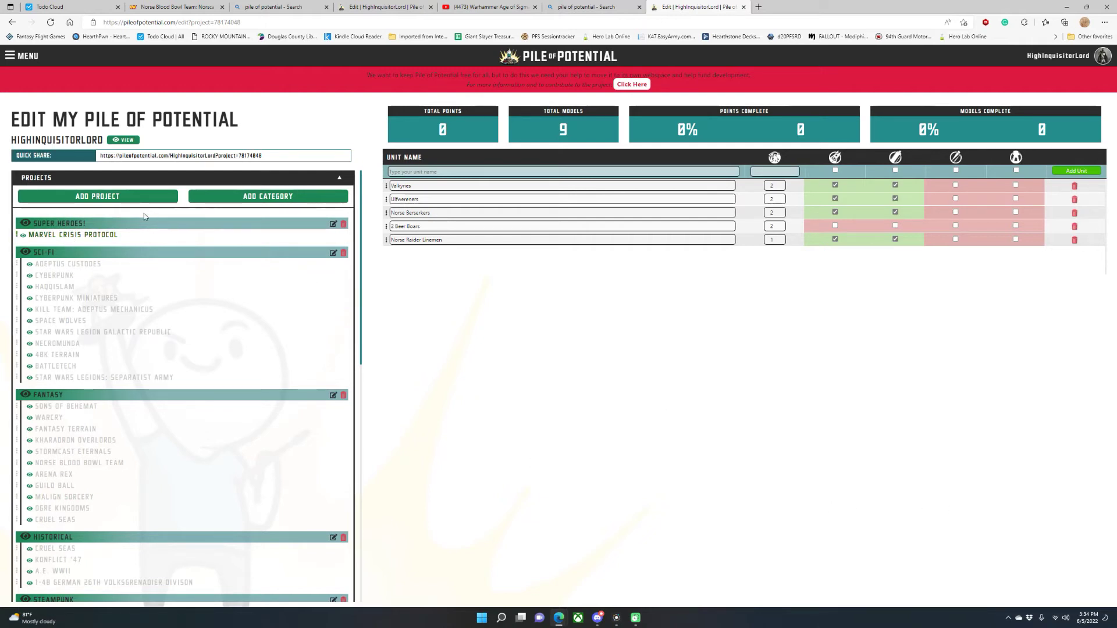
pyautogui.click(92, 236)
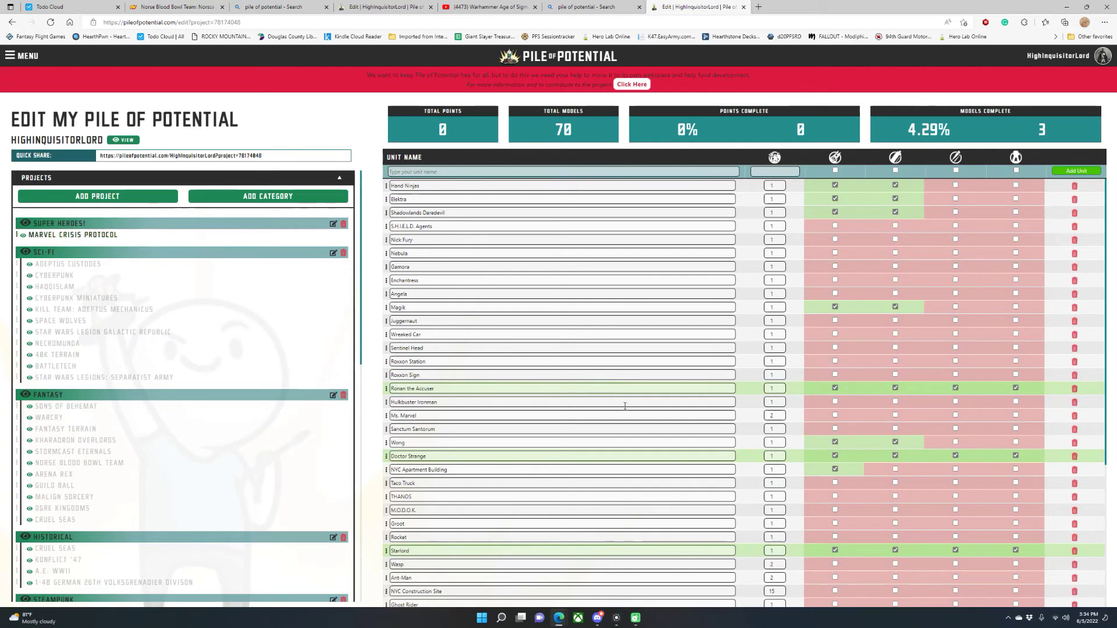
pyautogui.scroll(-4, 749, 310)
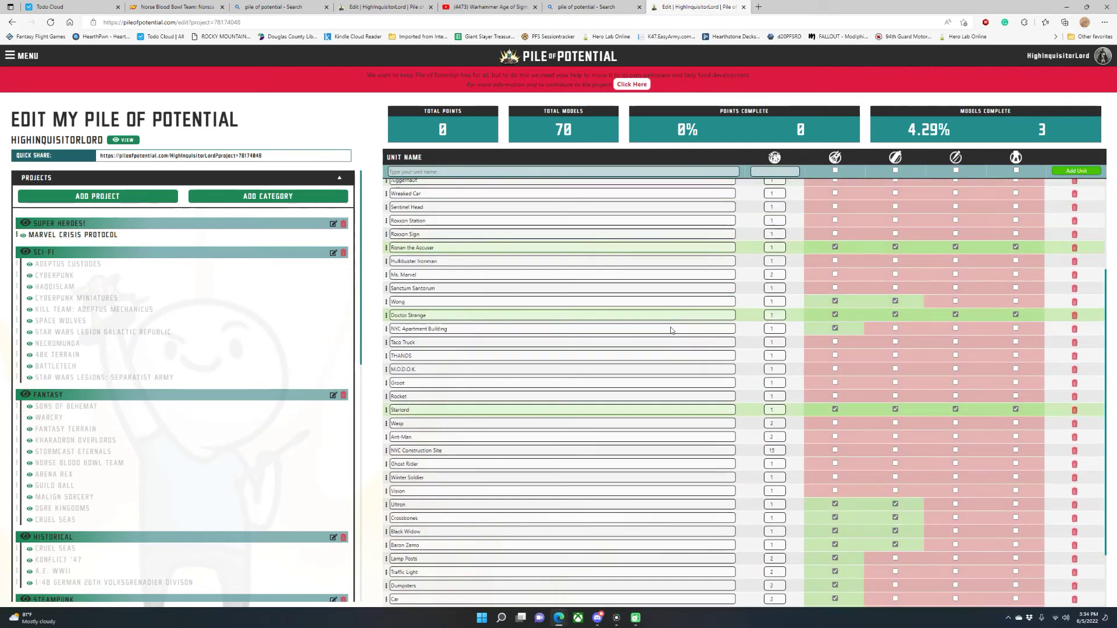
pyautogui.scroll(2, 671, 330)
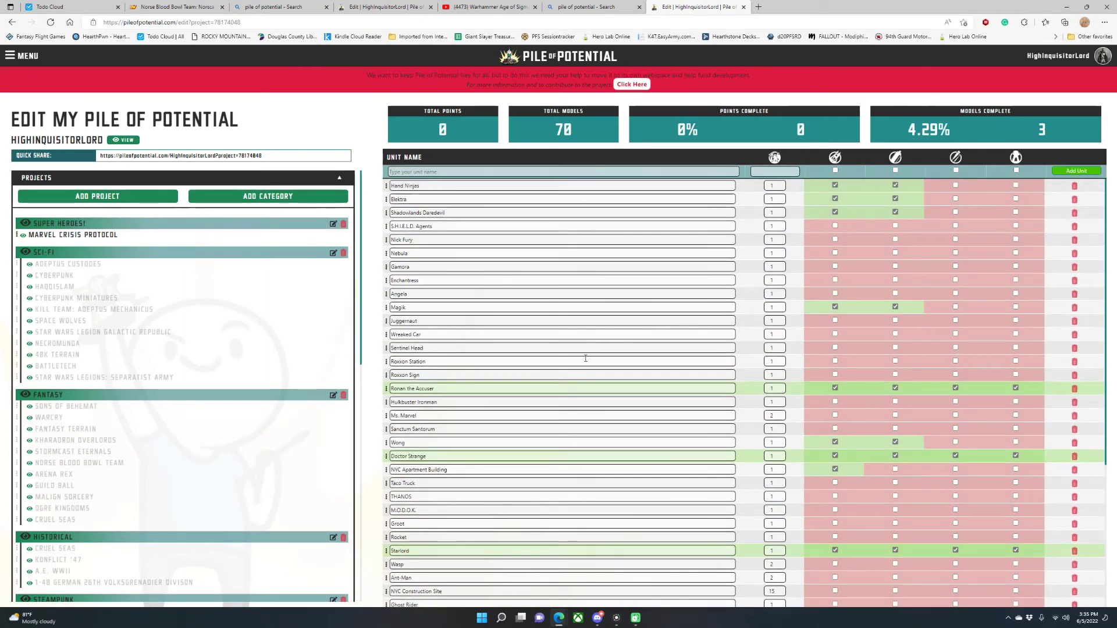
pyautogui.scroll(-2, 551, 298)
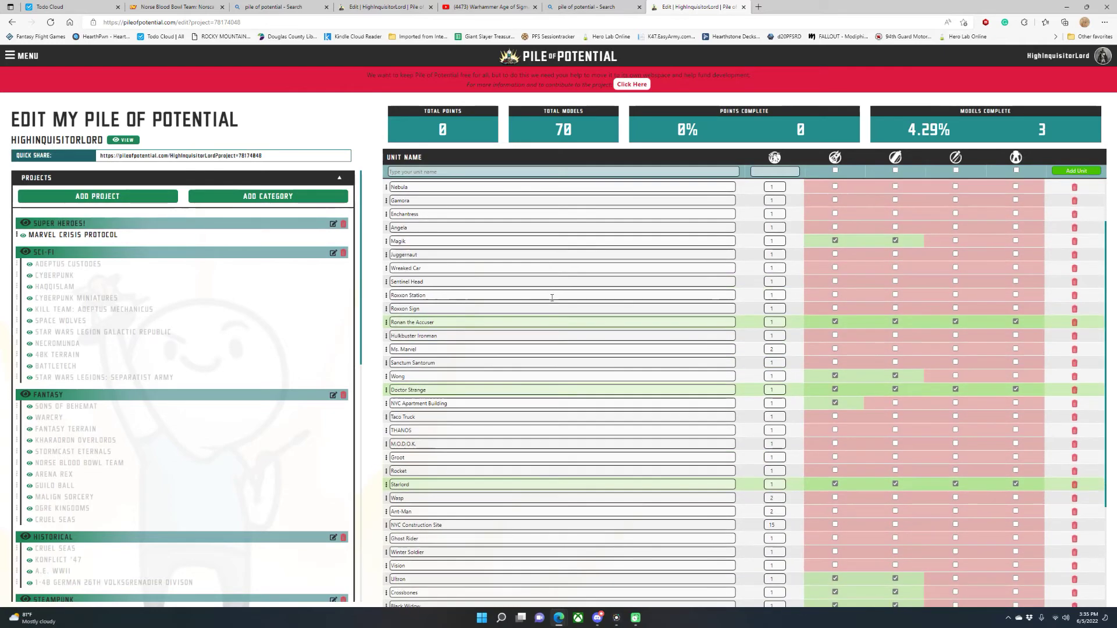
pyautogui.scroll(2, 551, 297)
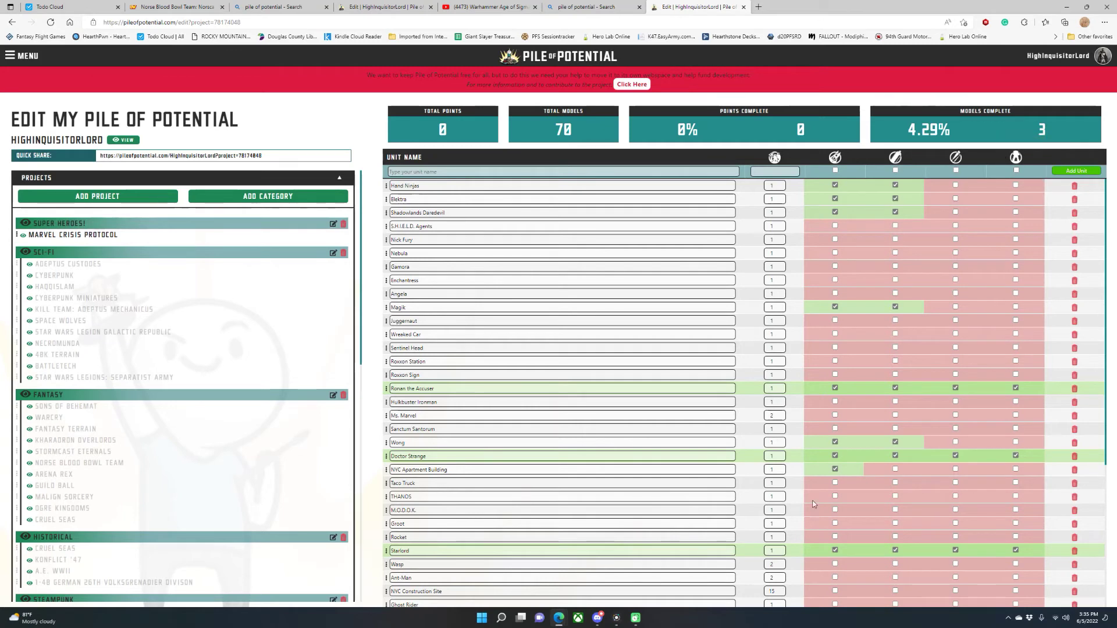
pyautogui.scroll(-1, 698, 483)
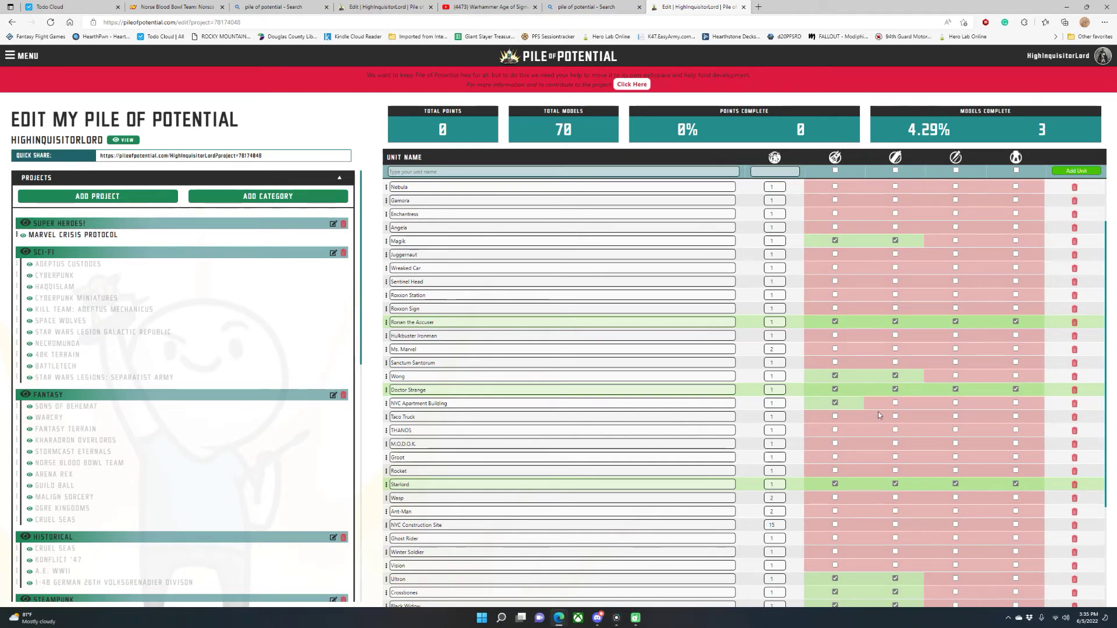
pyautogui.scroll(2, 879, 415)
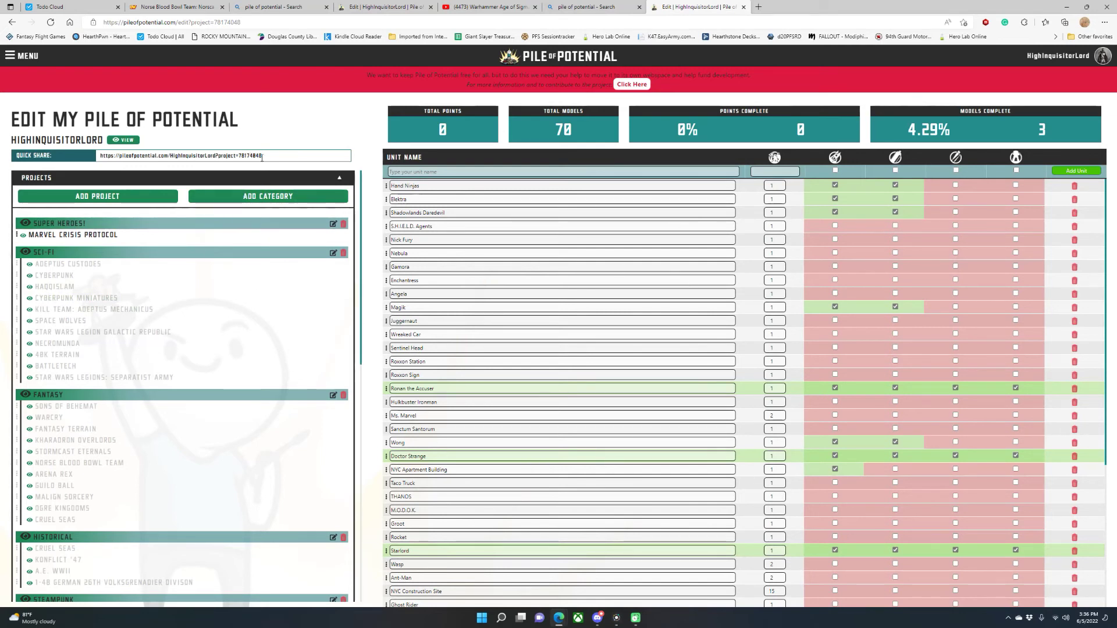
pyautogui.moveTo(263, 156); pyautogui.dragTo(173, 142)
# Open the public view of the pile and scroll through its categorised project list
pyautogui.click(127, 140)
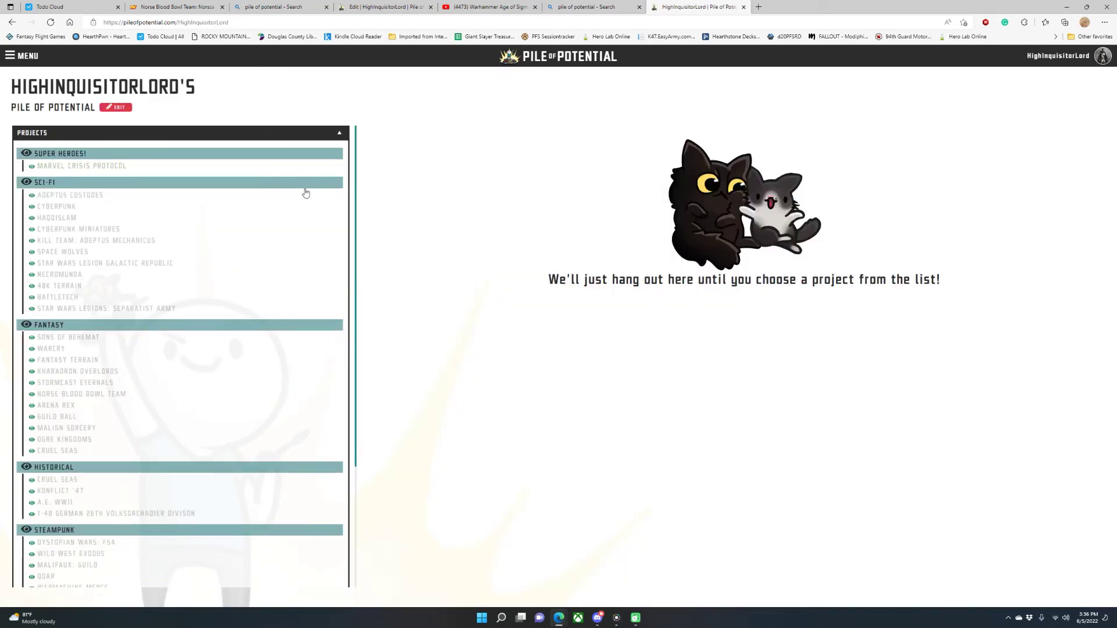
pyautogui.scroll(-3, 218, 232)
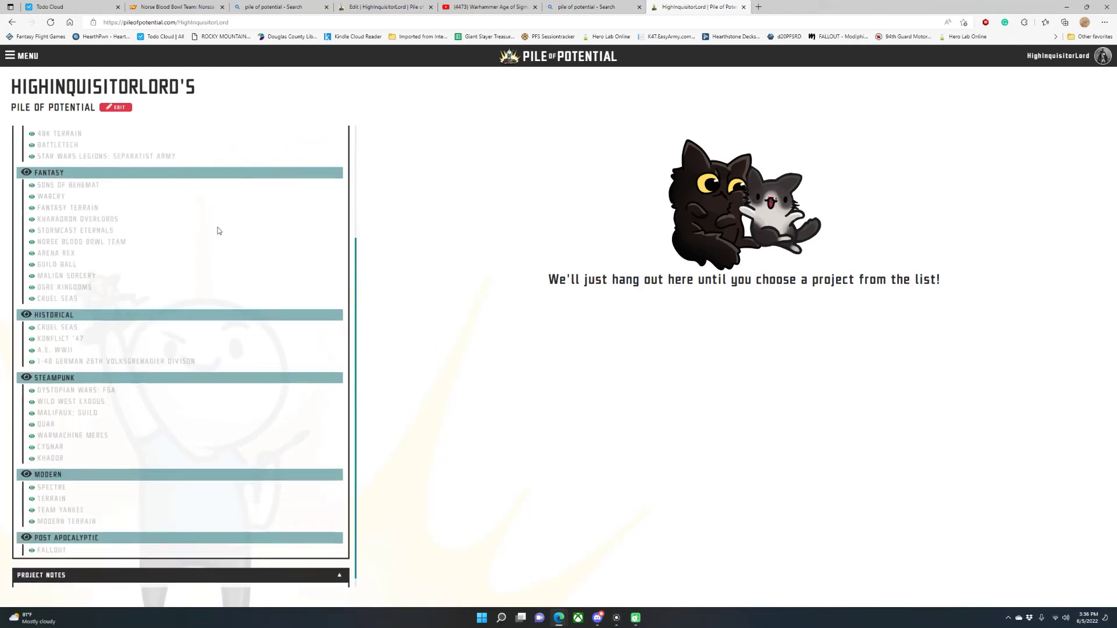
pyautogui.scroll(3, 218, 233)
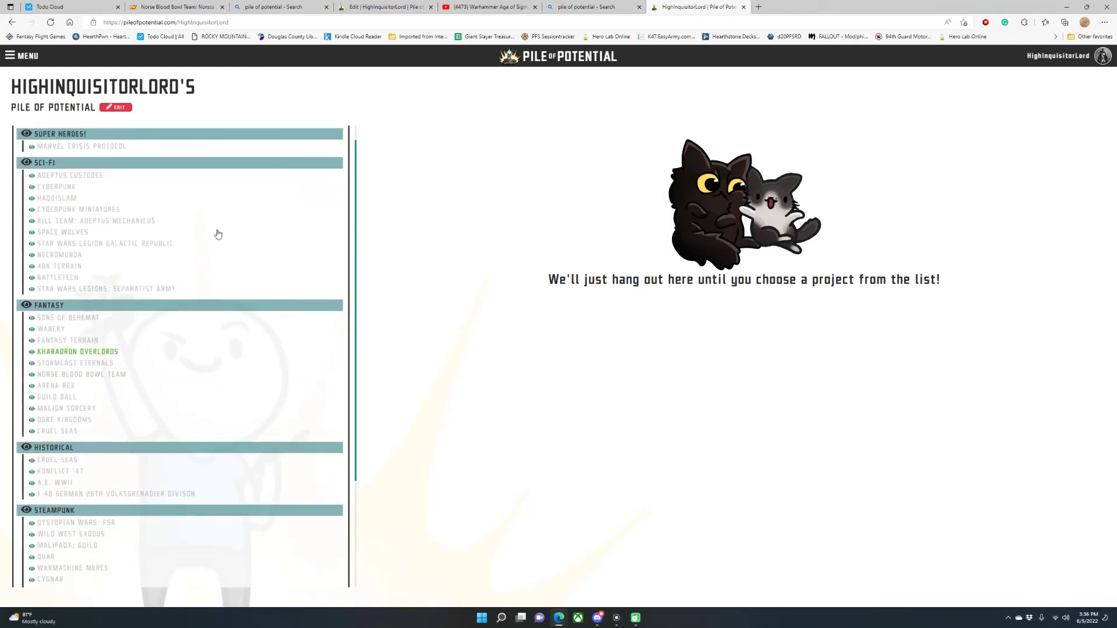